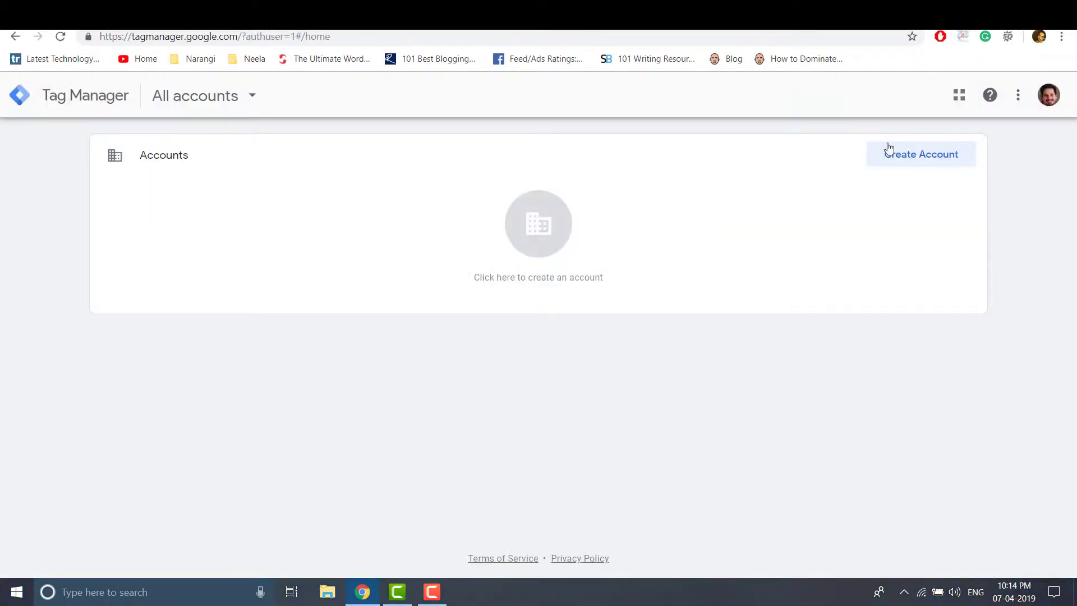
Step: Start a new Tag Manager account named Digital Bazaari, with country India and anonymous data sharing enabled
click(893, 159)
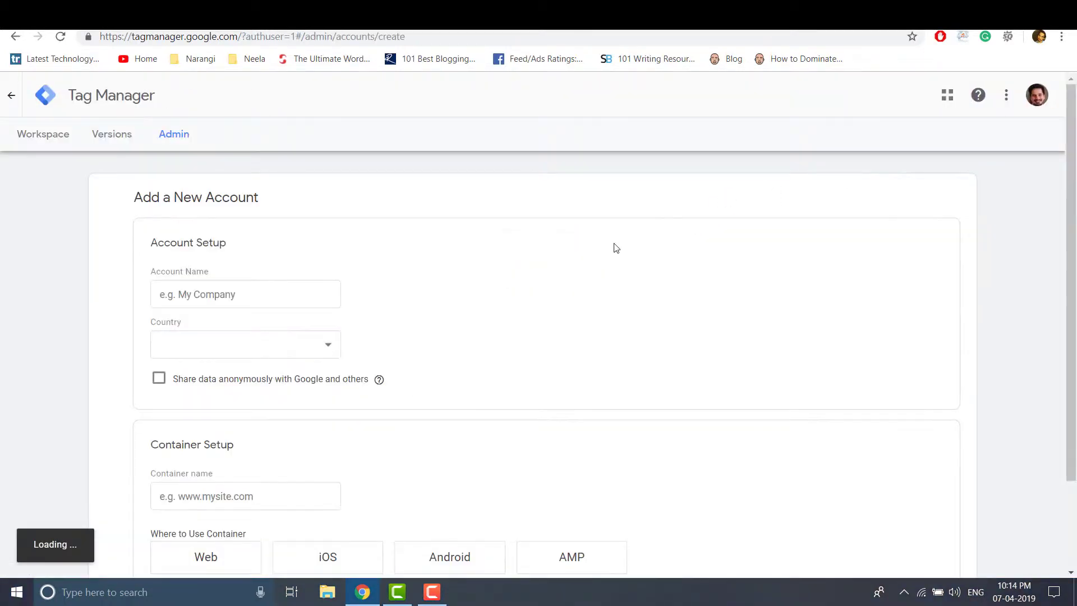
click(246, 306)
text(Digital Ba)
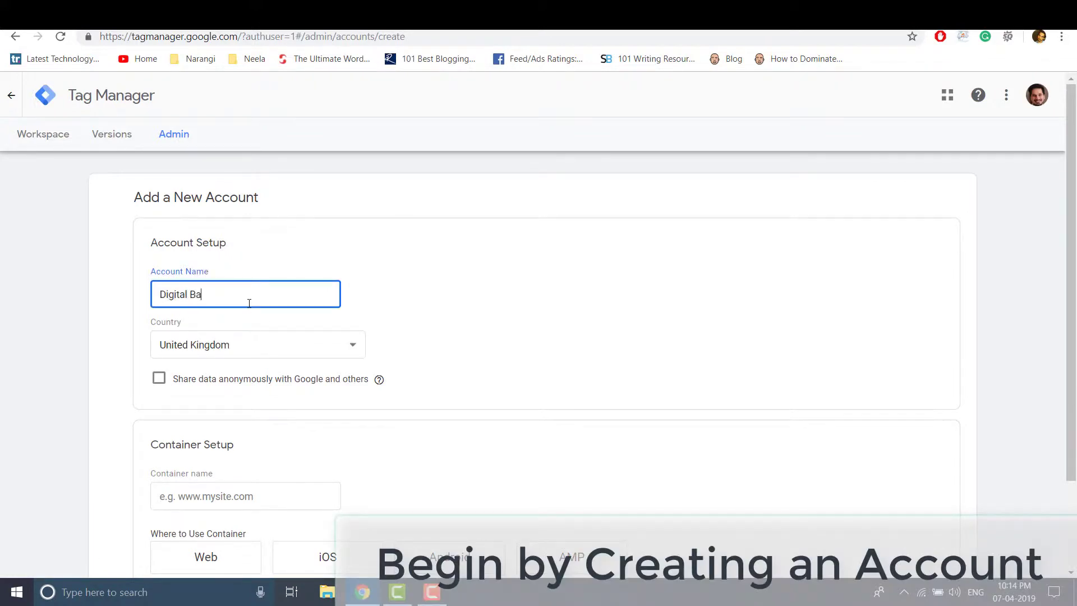
text(zaari)
click(257, 352)
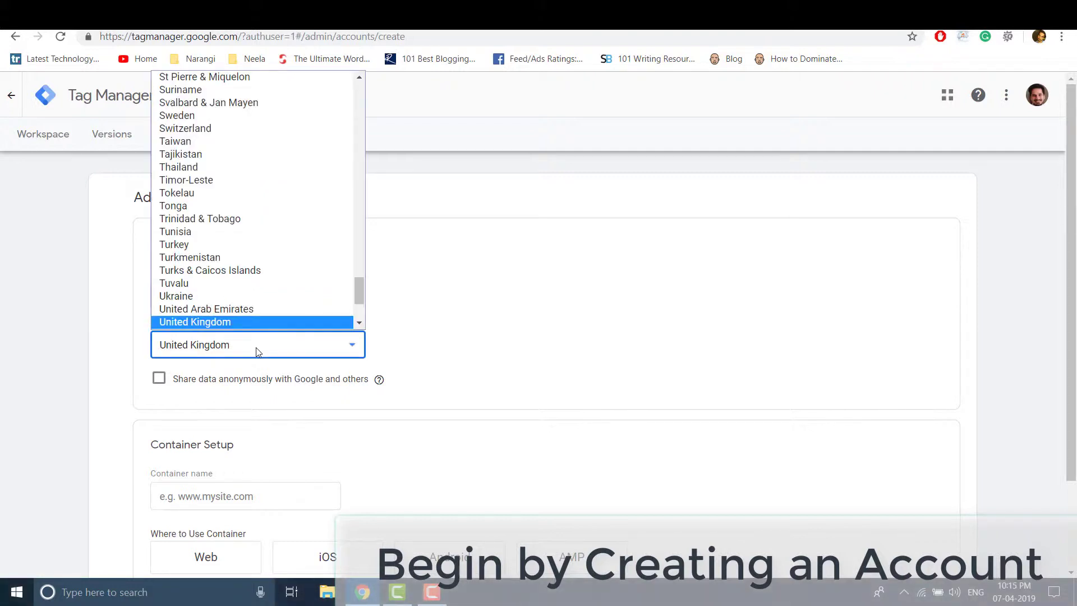
text(in)
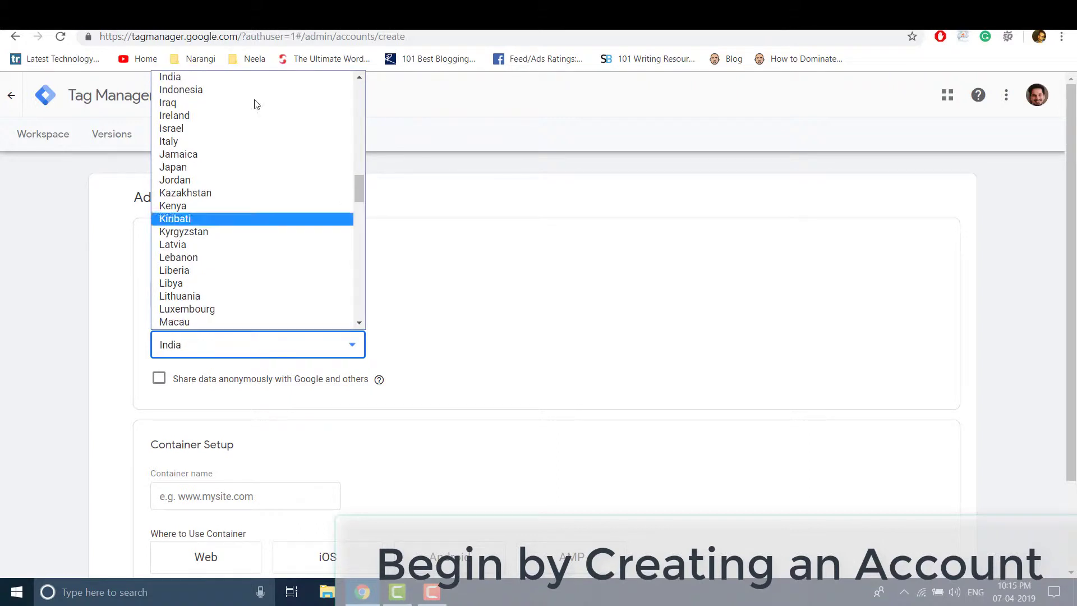
click(255, 79)
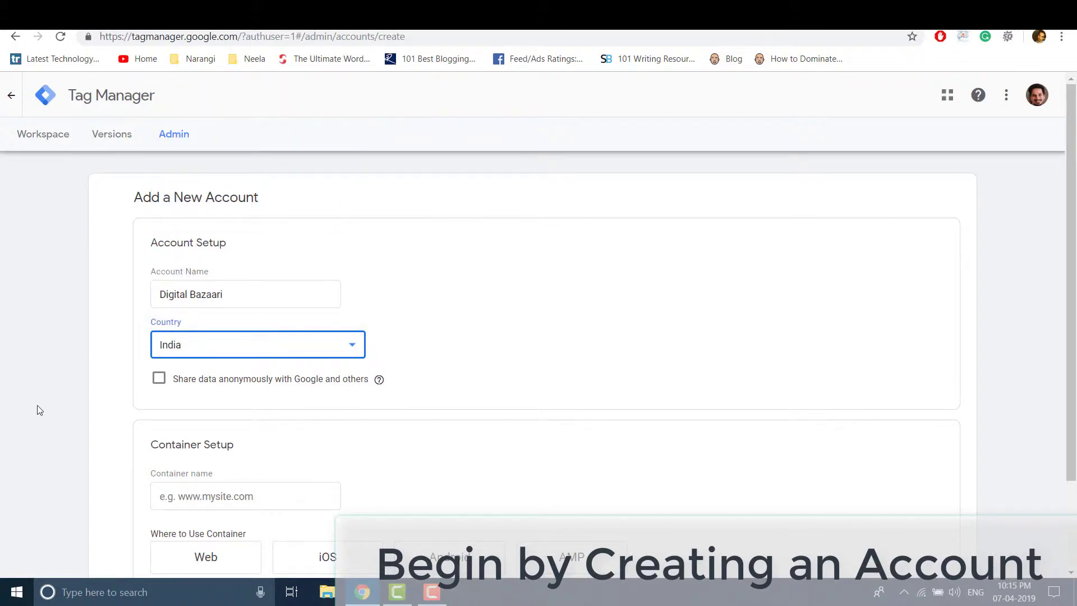
scroll(39, 410, down, 2)
scroll(39, 410, down, 1)
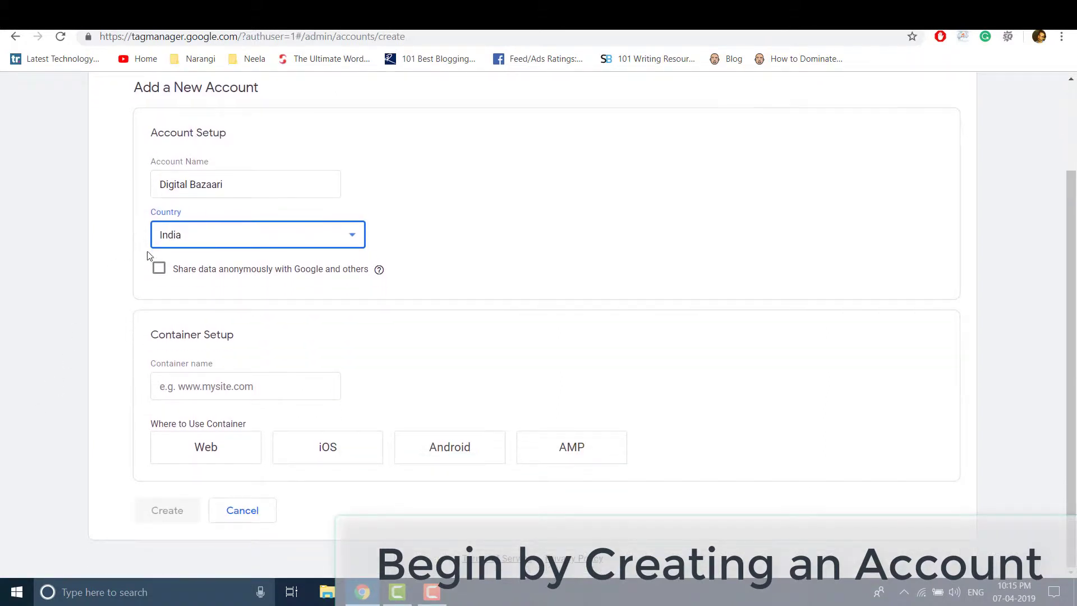
click(157, 269)
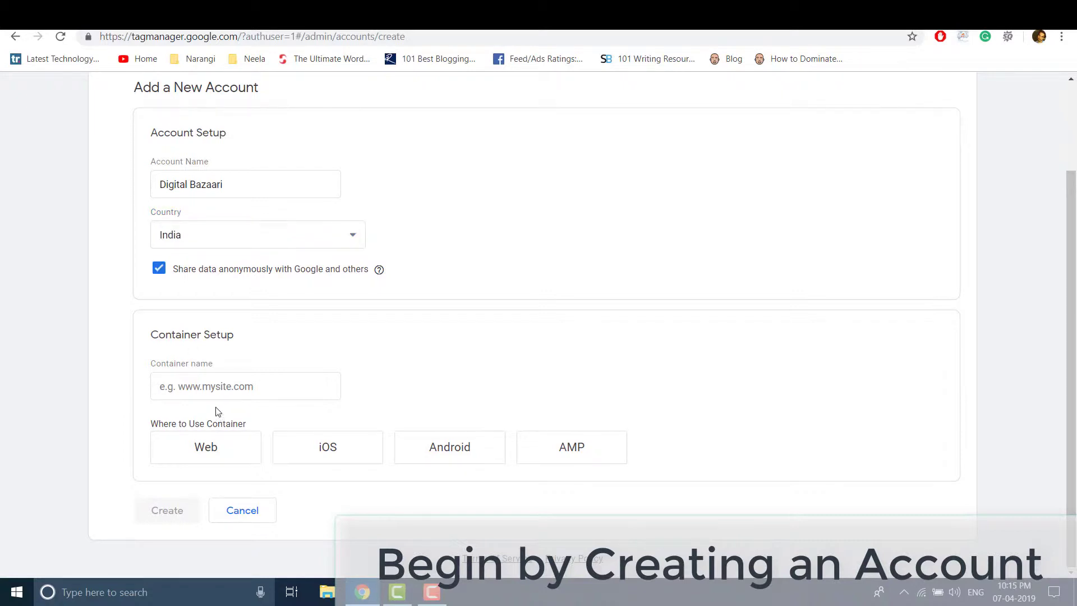
Step: Name the account's container digitalbazaari.com
click(212, 389)
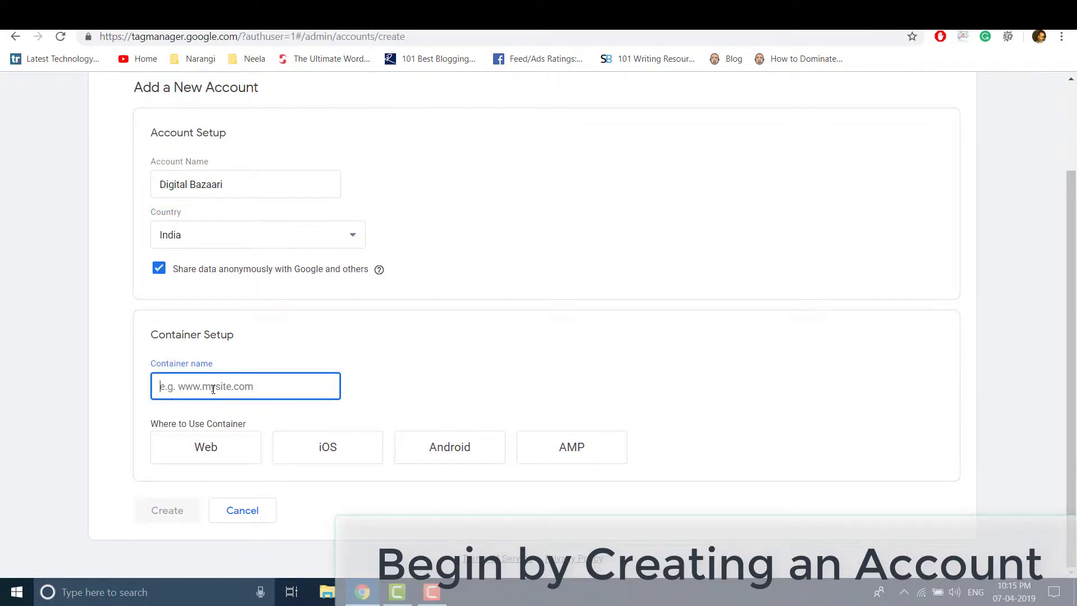
text(www.digital)
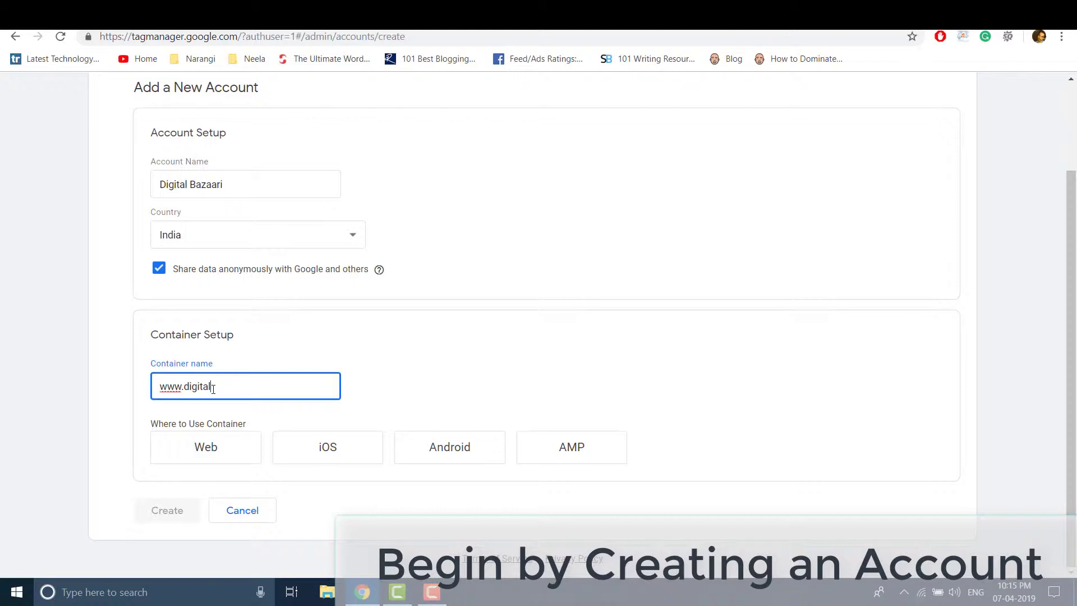
text(bazaaric.om)
key(BackSpace)
key(BackSpace)
key(BackSpace)
text(.com)
click(188, 388)
key(BackSpace)
key(BackSpace)
key(BackSpace)
key(BackSpace)
Step: Set the container for Web use and create the account, accepting the Terms of Service Agreement
click(206, 446)
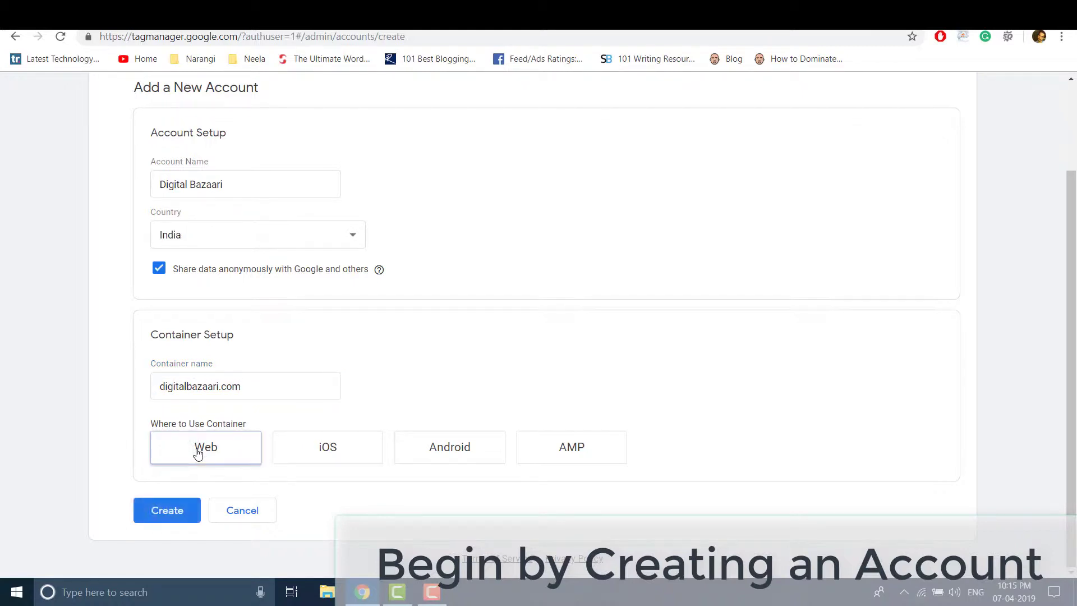
click(169, 509)
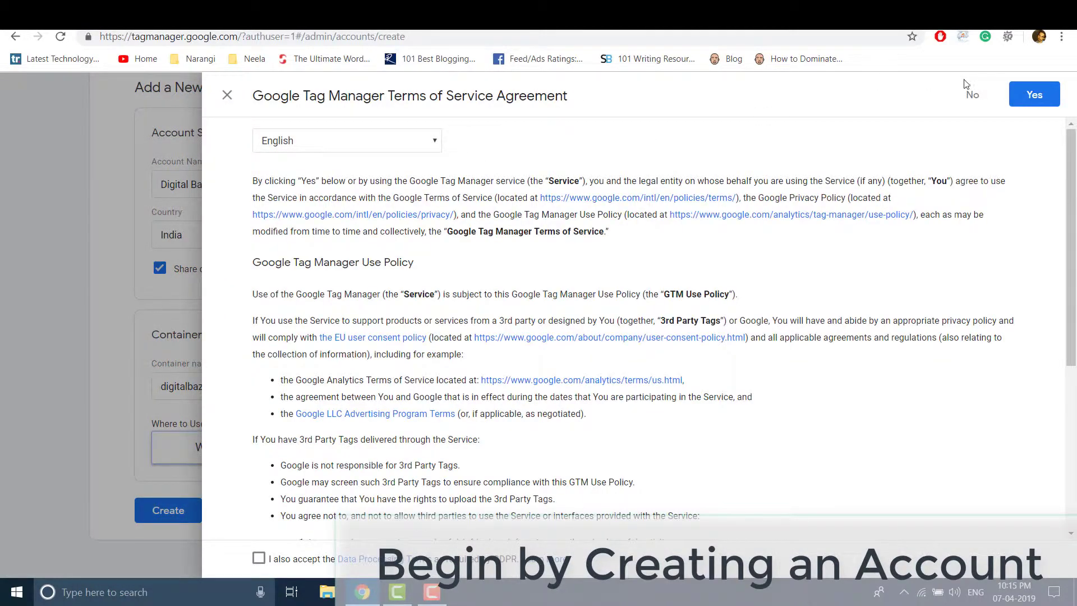
click(1037, 105)
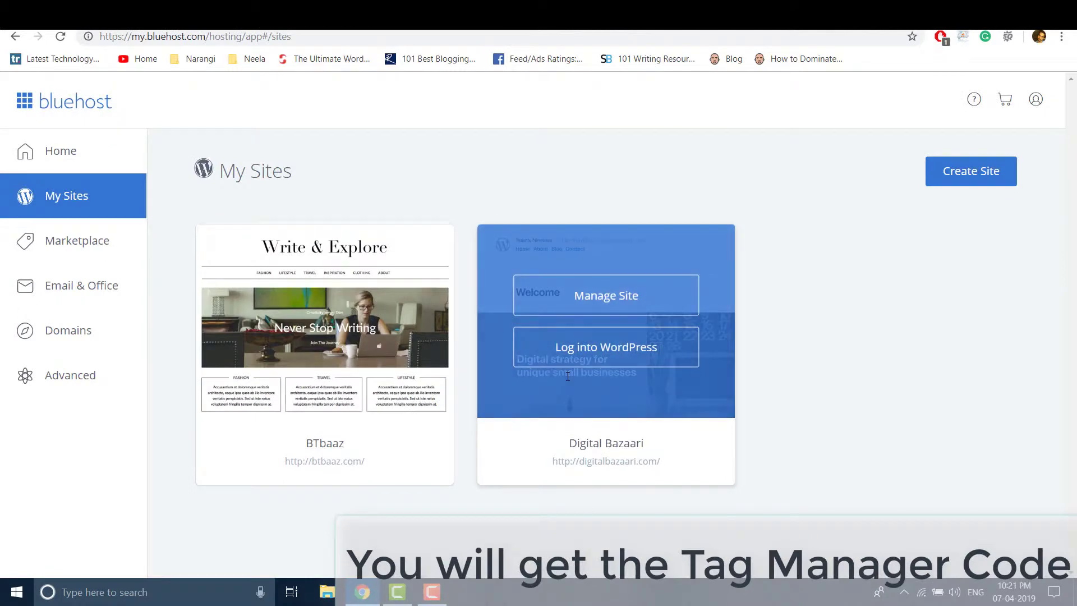
Step: Log into WordPress for the Digital Bazaari site from Bluehost and search the new plugins for "tag manager"
click(592, 332)
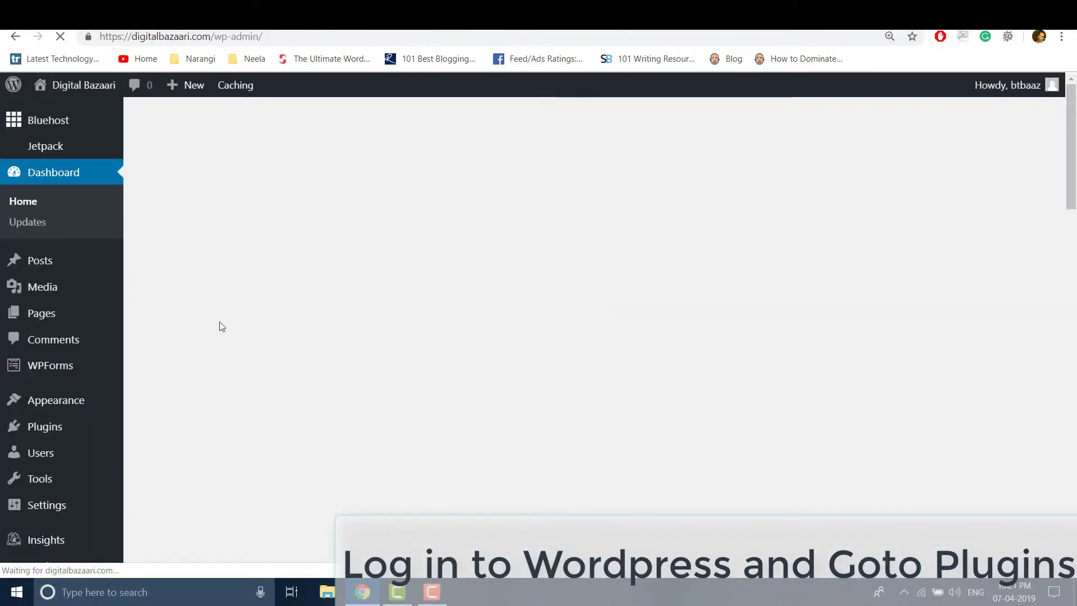
mouse_move(60, 425)
click(155, 449)
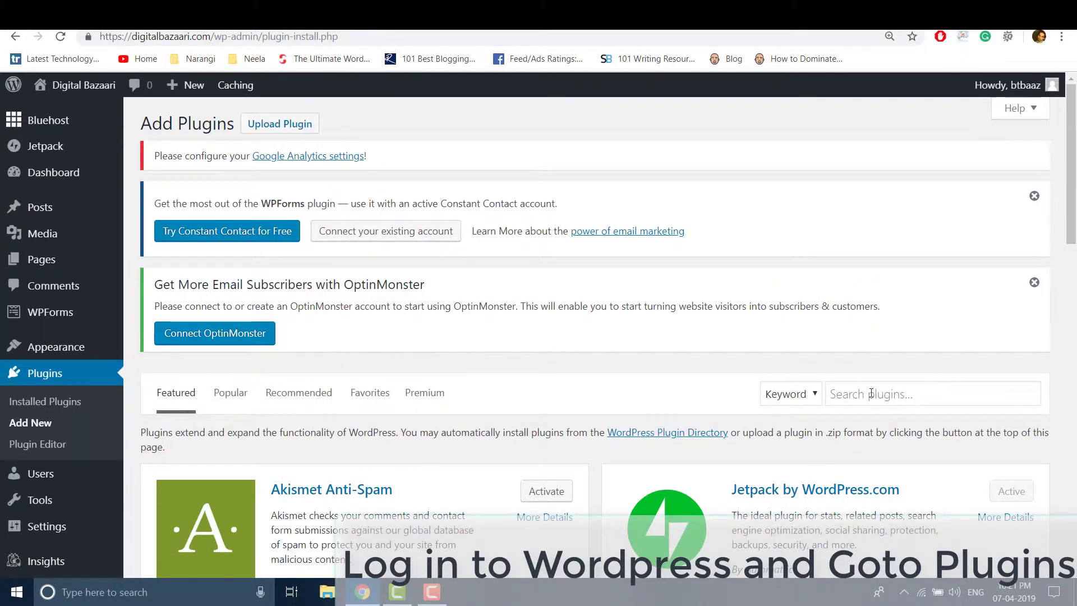
click(870, 393)
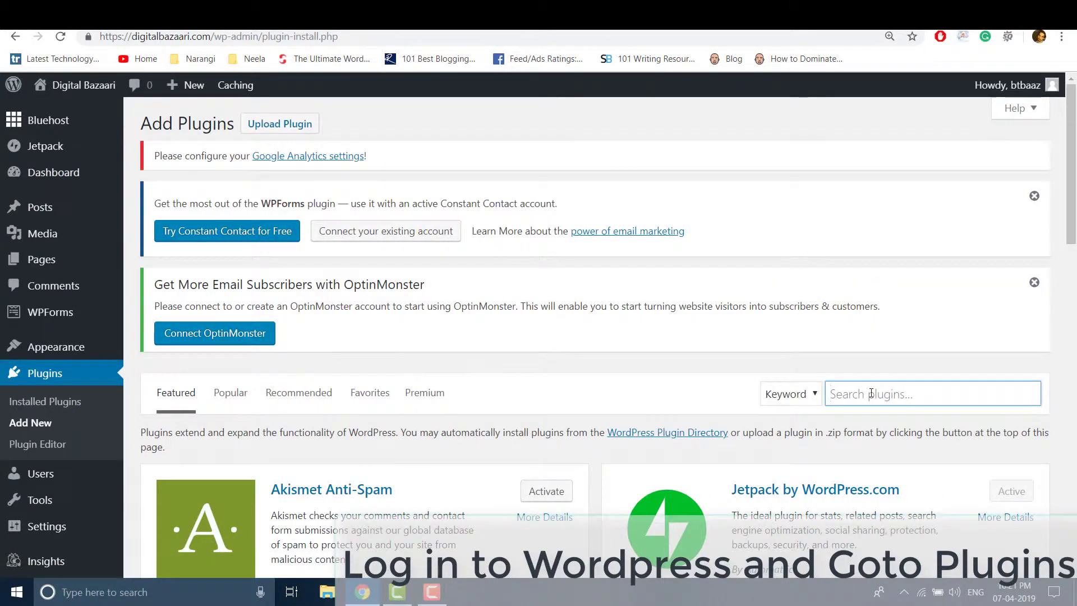
text(tag manager)
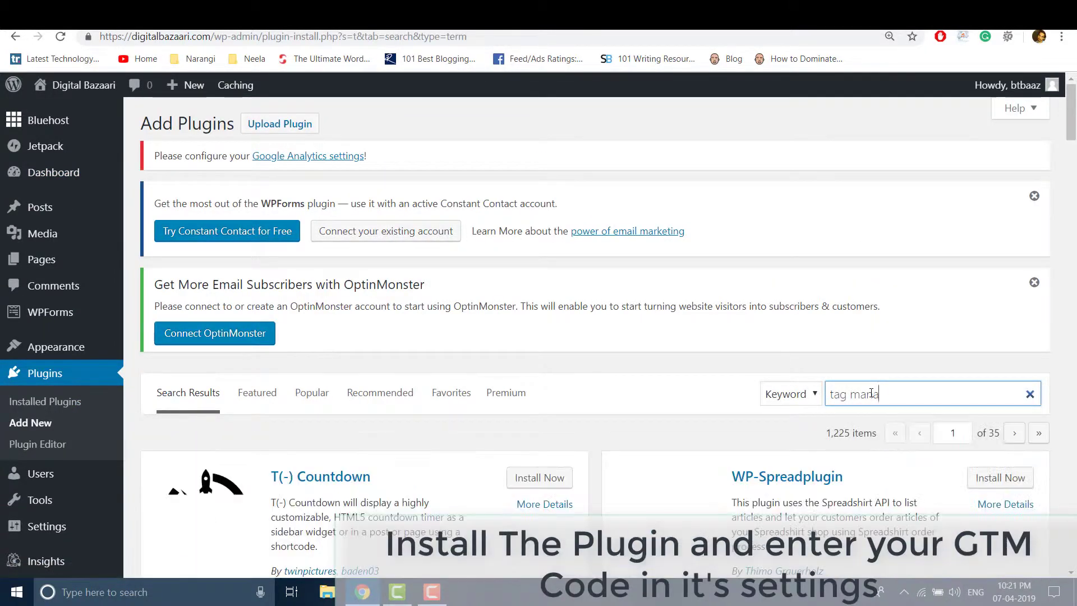
Step: Install and activate the DuracellTomi's Google Tag Manager for WordPress plugin
scroll(648, 373, down, 3)
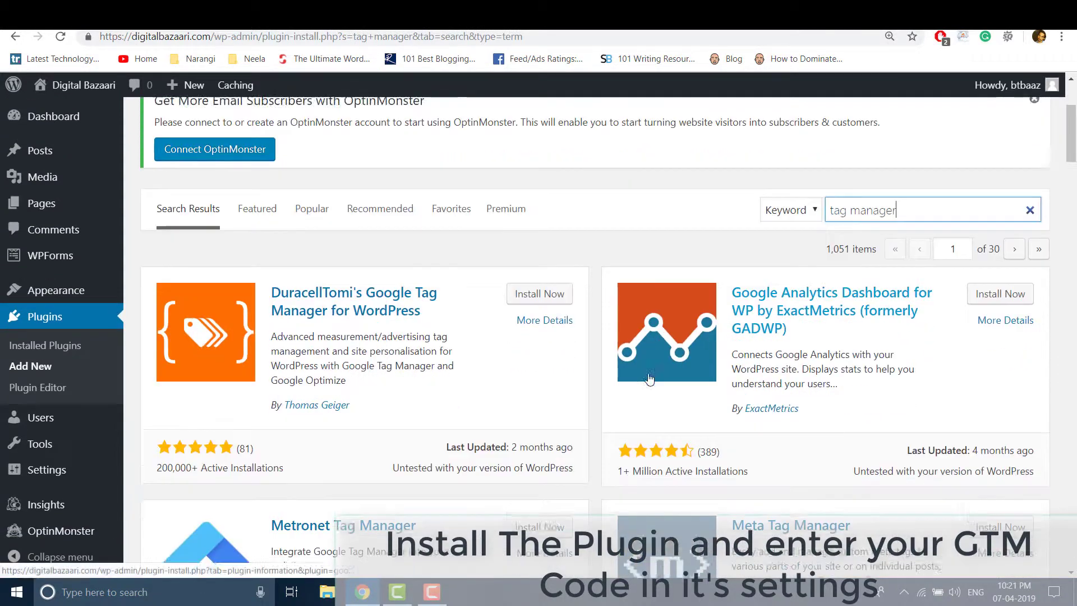
click(531, 280)
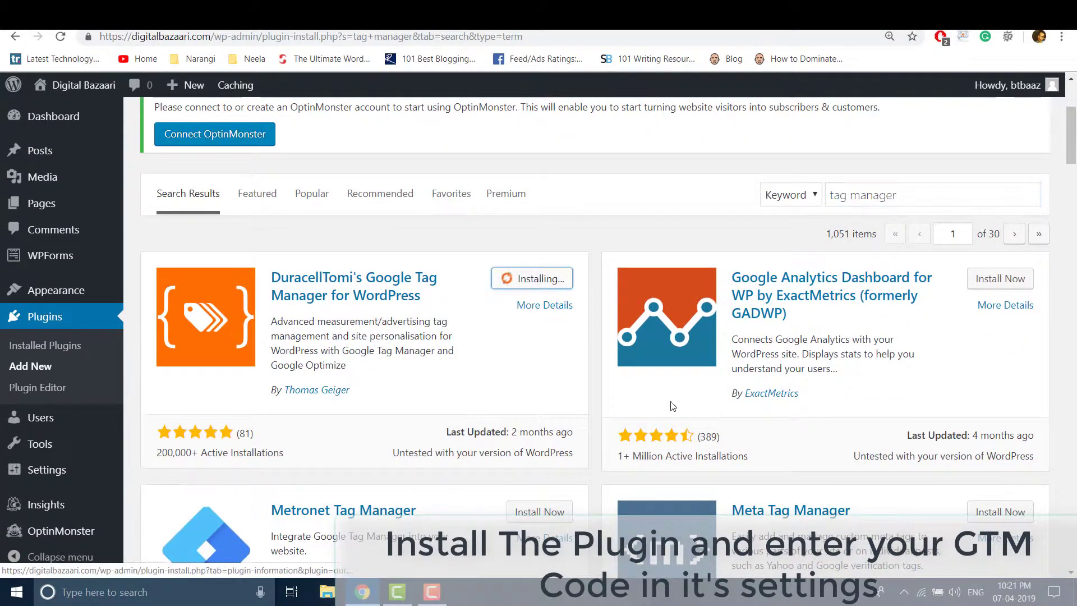
scroll(537, 390, down, 2)
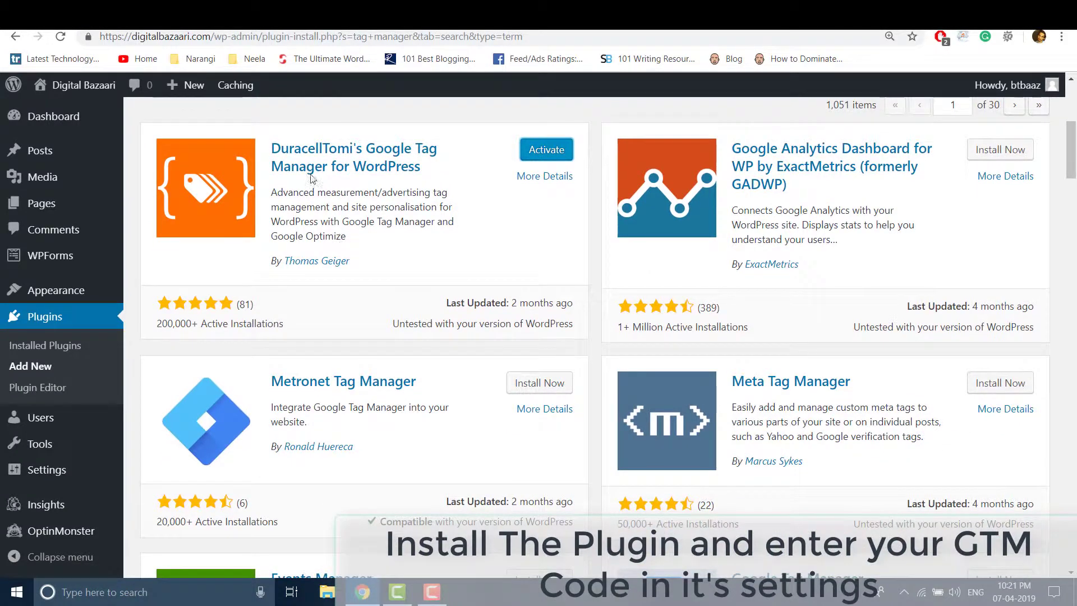
click(547, 151)
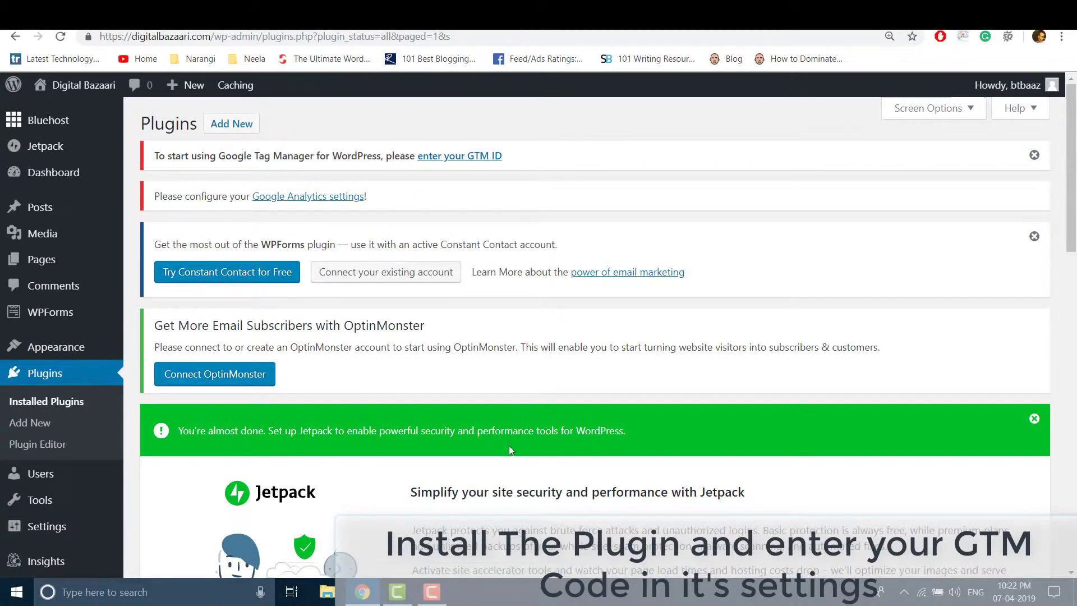
Step: Open the general settings of the Google Tag Manager for Wordpress plugin, showing the Tag Manager ID and code placement options
scroll(509, 445, down, 2)
scroll(469, 342, down, 12)
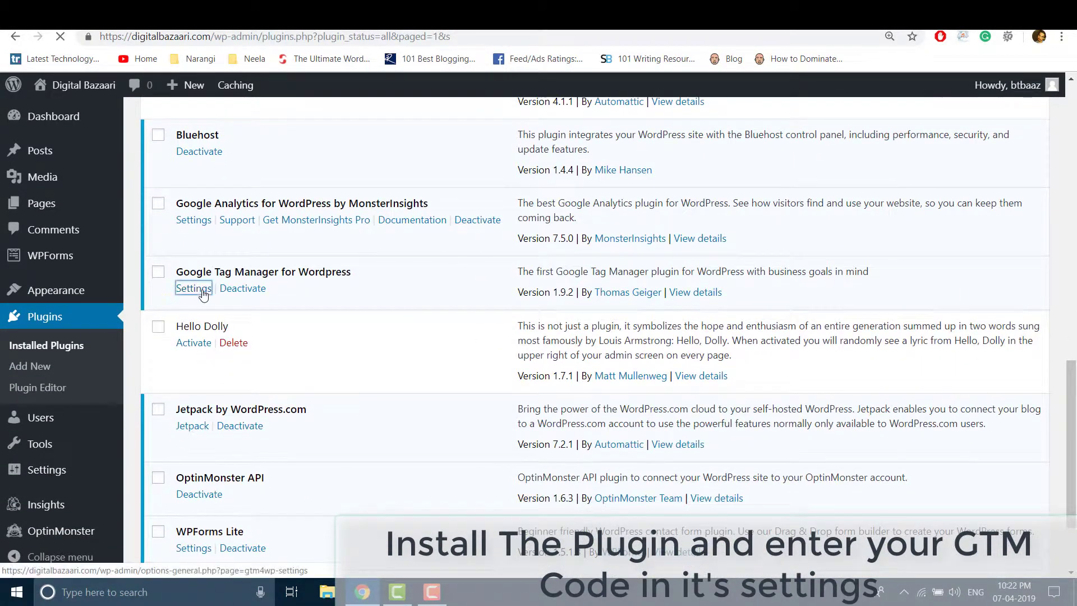
click(193, 288)
scroll(385, 389, down, 2)
scroll(383, 389, down, 3)
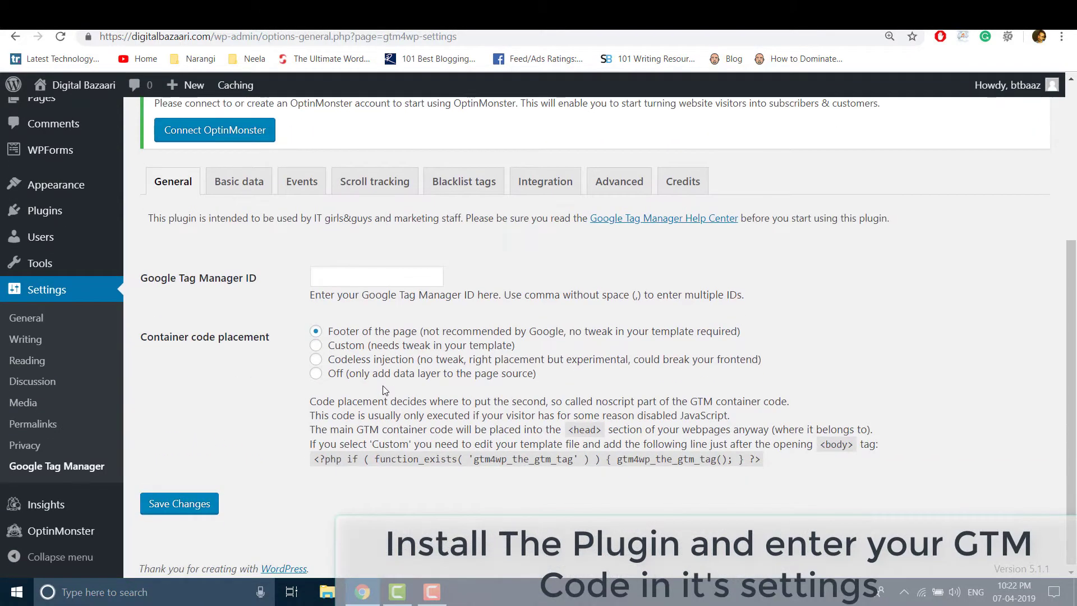
scroll(384, 389, up, 3)
scroll(383, 388, down, 3)
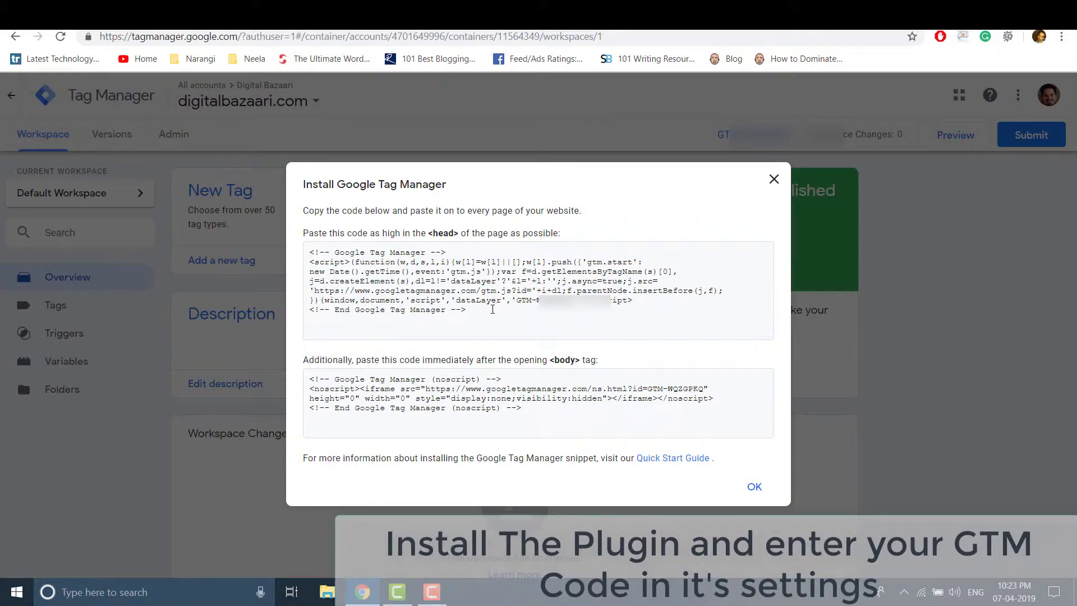
Step: Copy the container's GTM ID from the head snippet in the digitalbazaari.com installation code
click(774, 179)
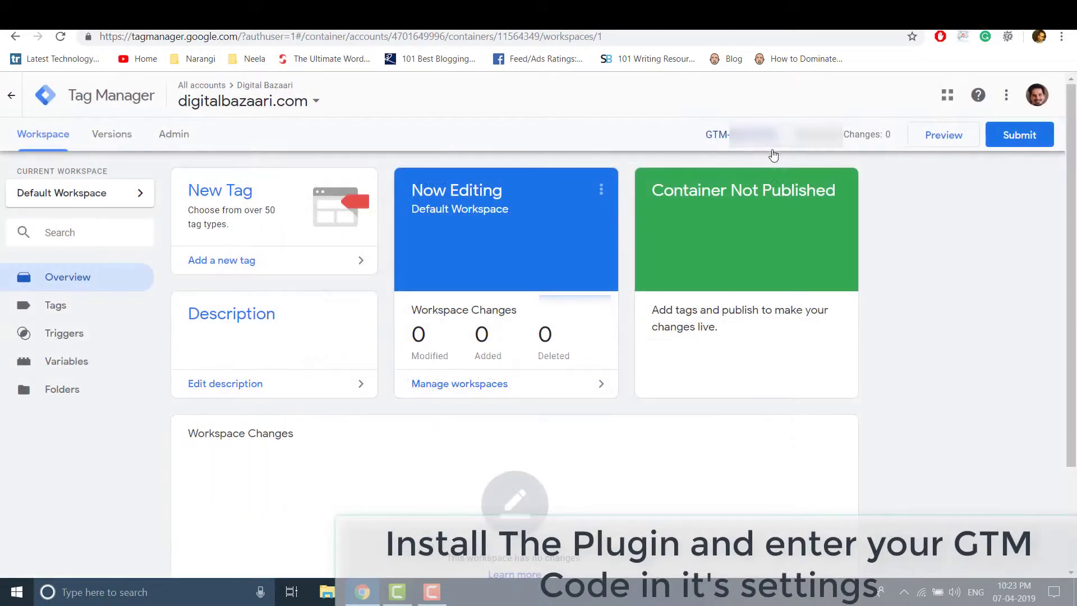
click(718, 141)
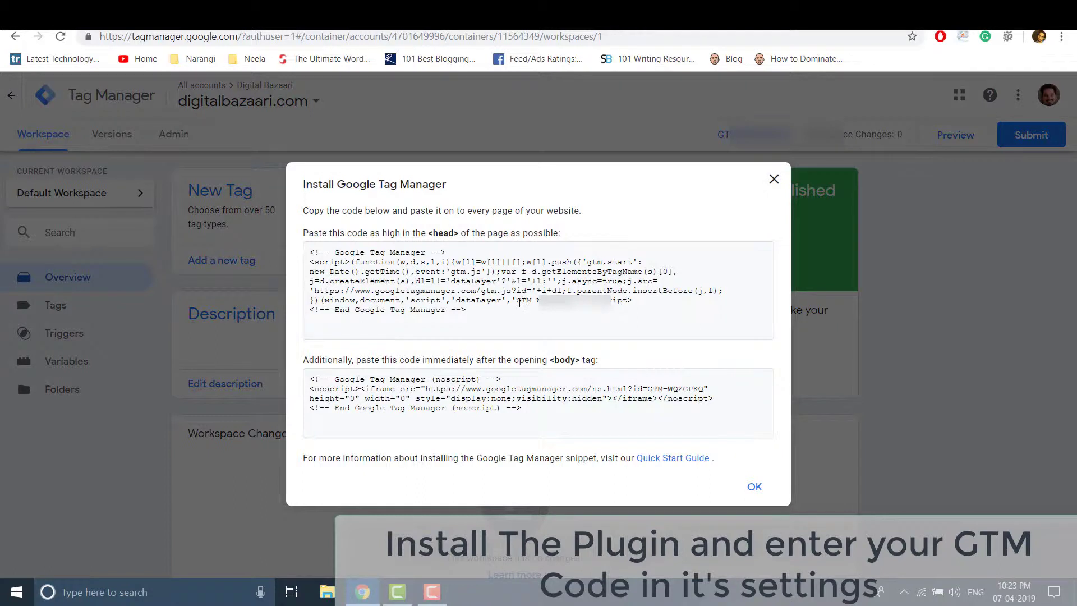
drag(516, 301, 575, 302)
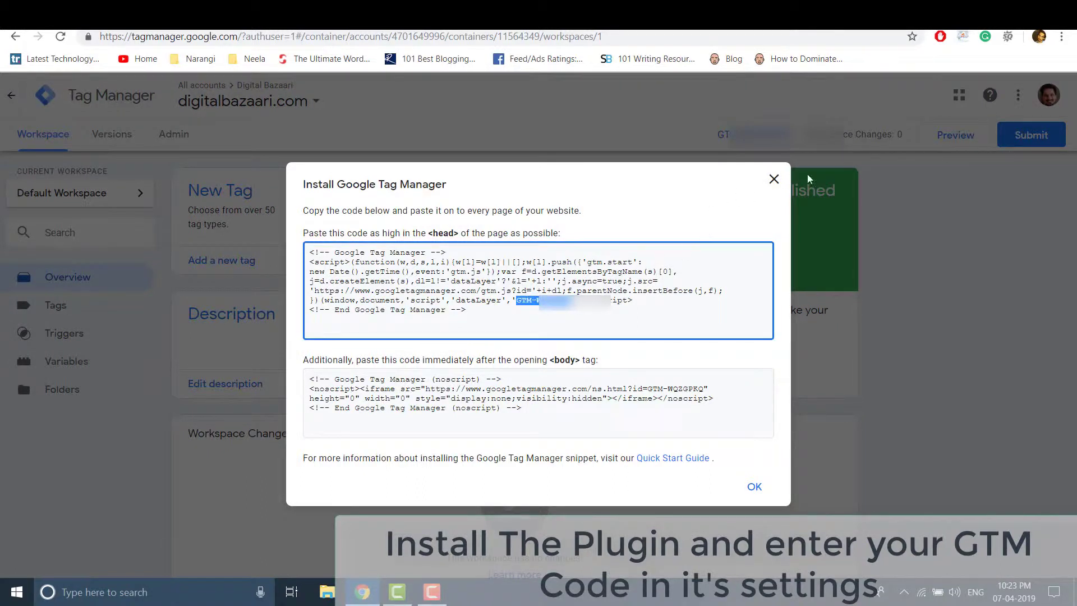
click(773, 179)
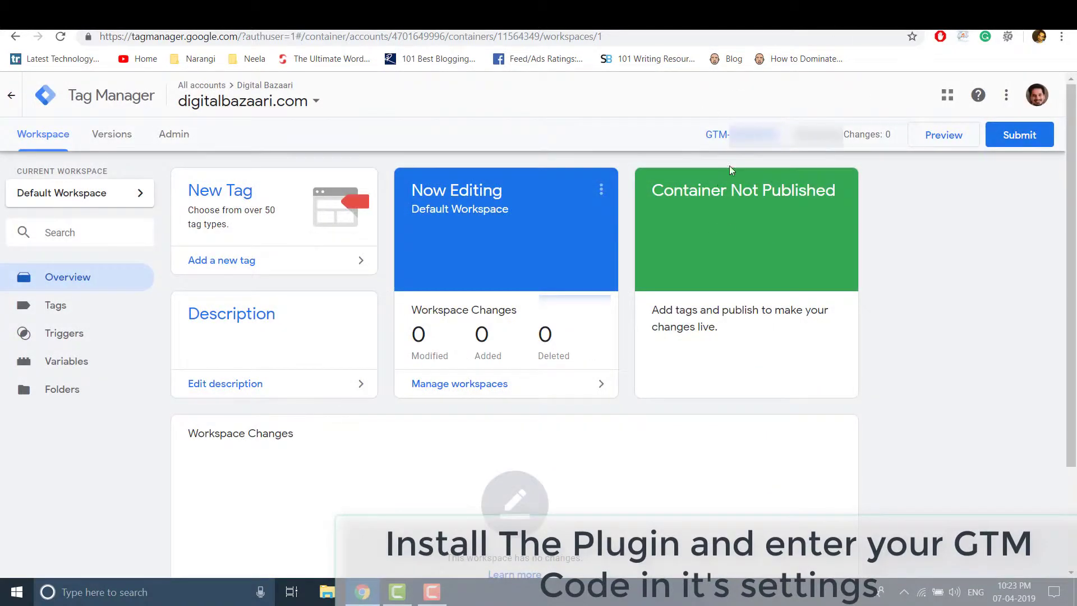
Step: Paste the copied container ID as the WordPress plugin's Google Tag Manager ID and save the changes
click(796, 14)
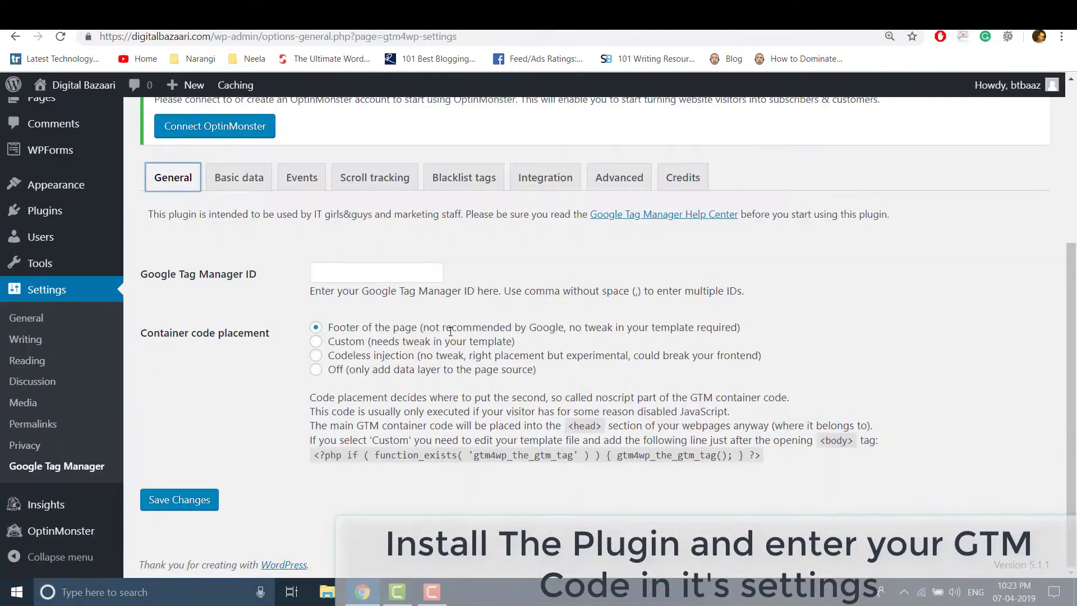
click(406, 277)
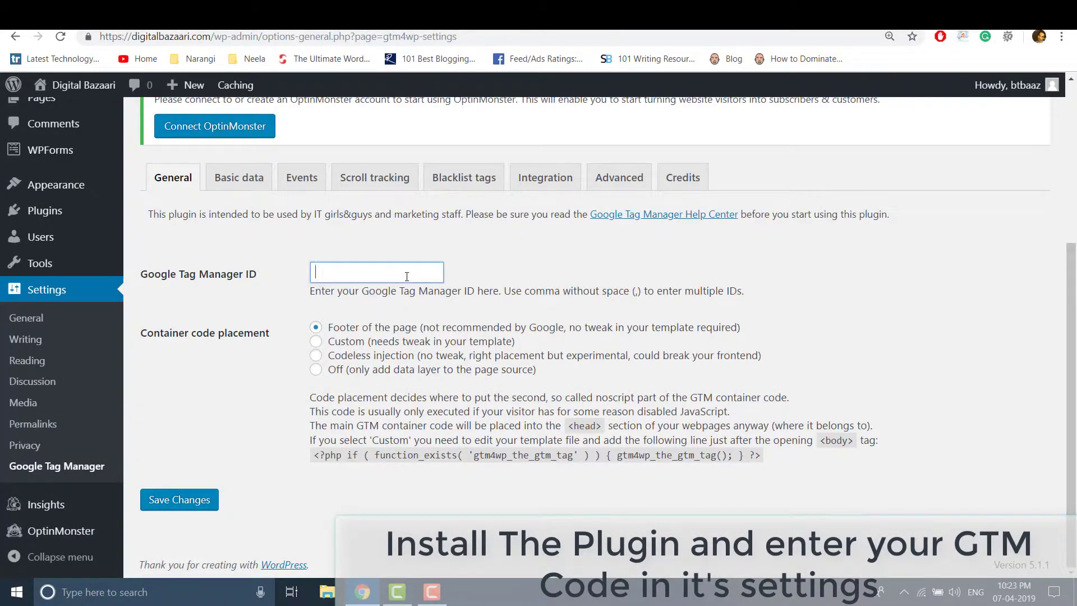
key(ctrl+v)
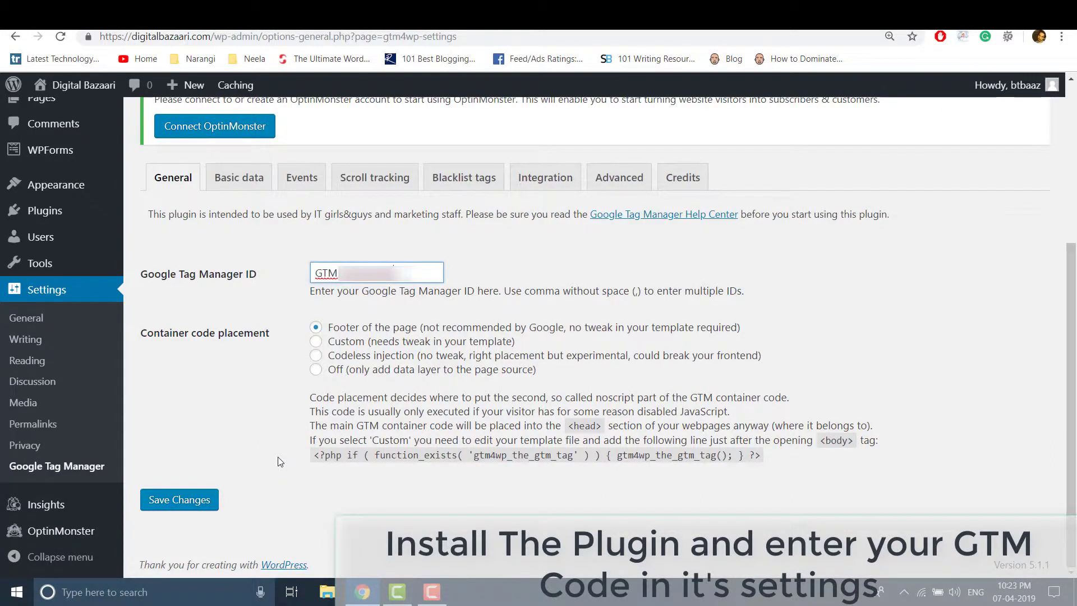
click(208, 497)
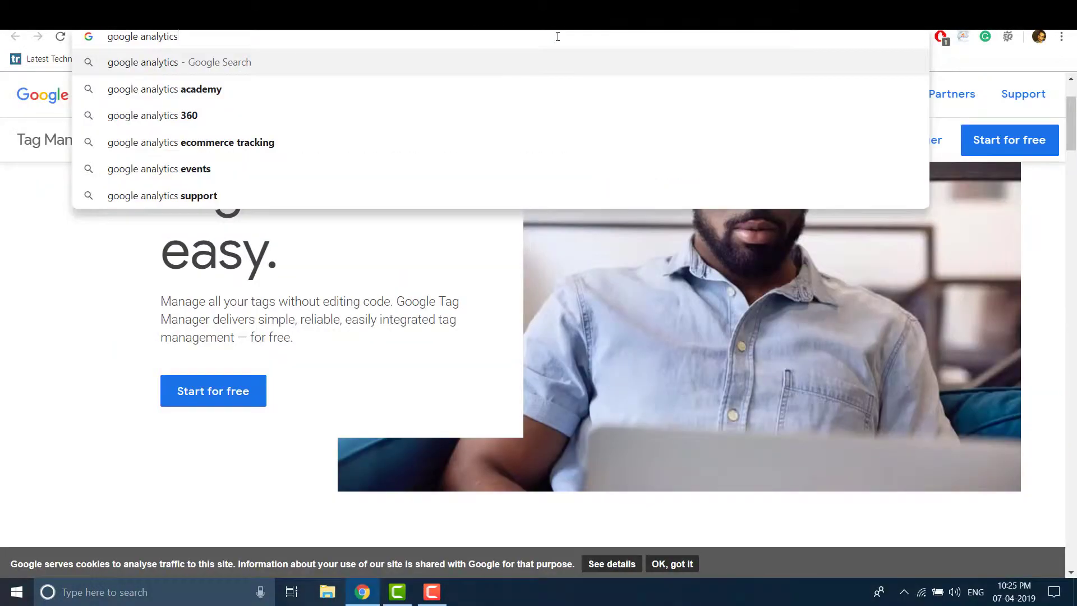
Step: Search the web for "google analytics" to reach Analytics, and view its accounts and properties, dismissing the search tip
key(Return)
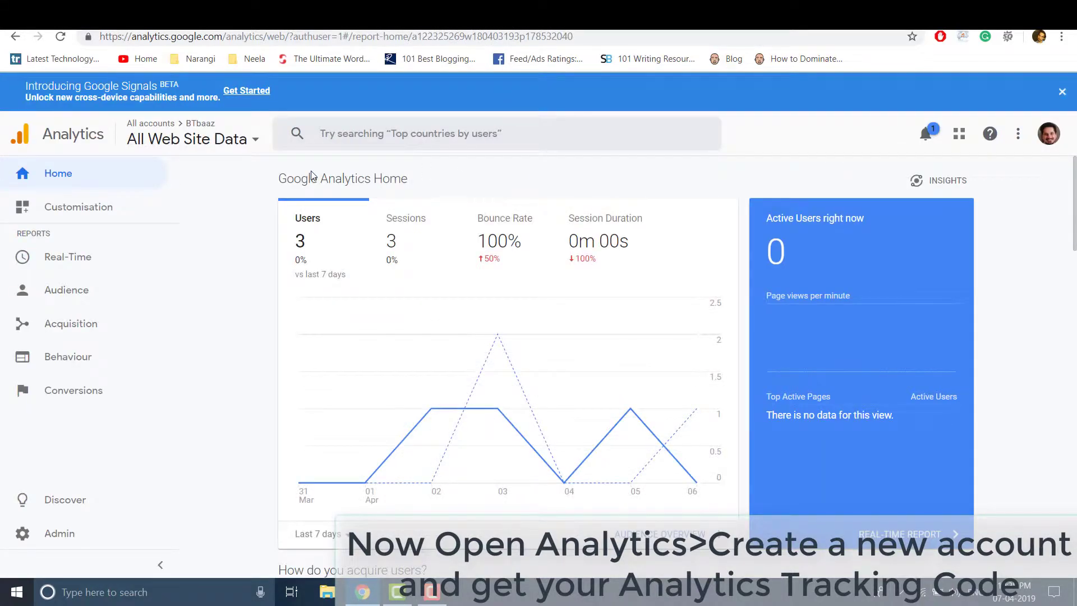
click(203, 143)
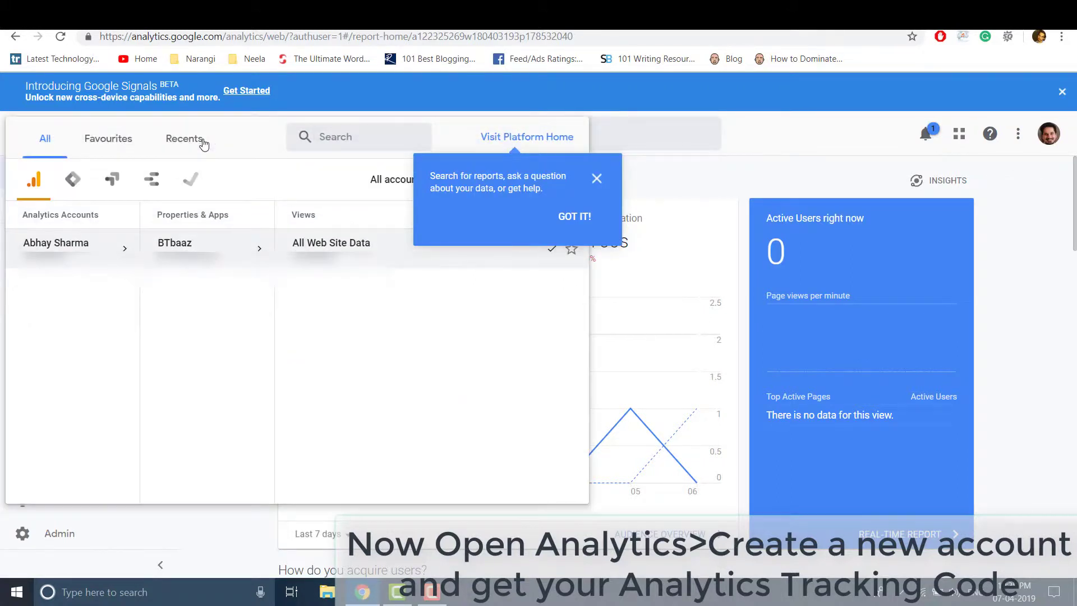
click(573, 224)
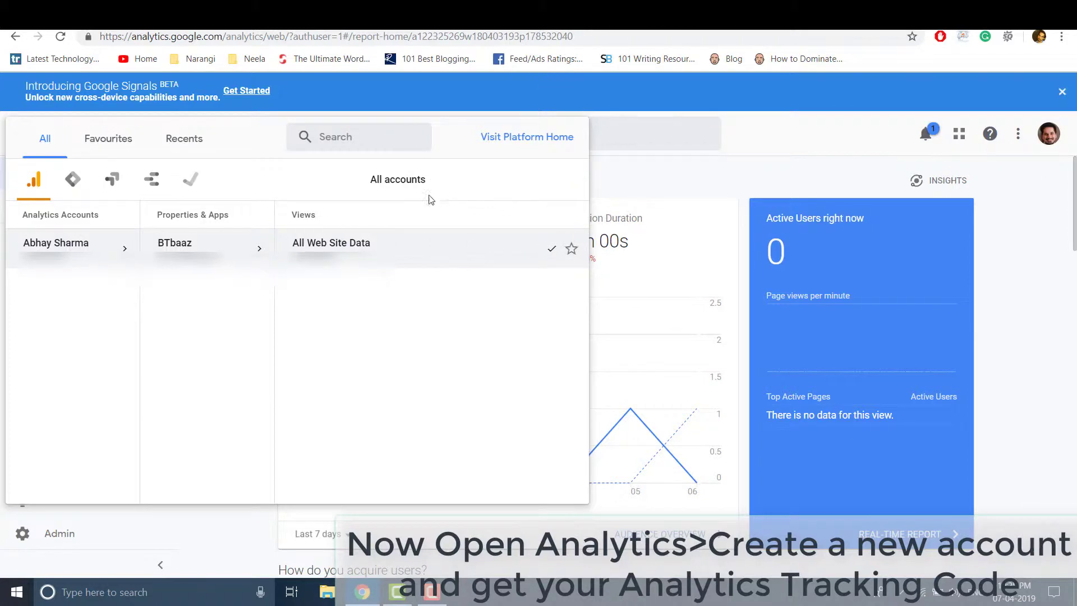
click(746, 162)
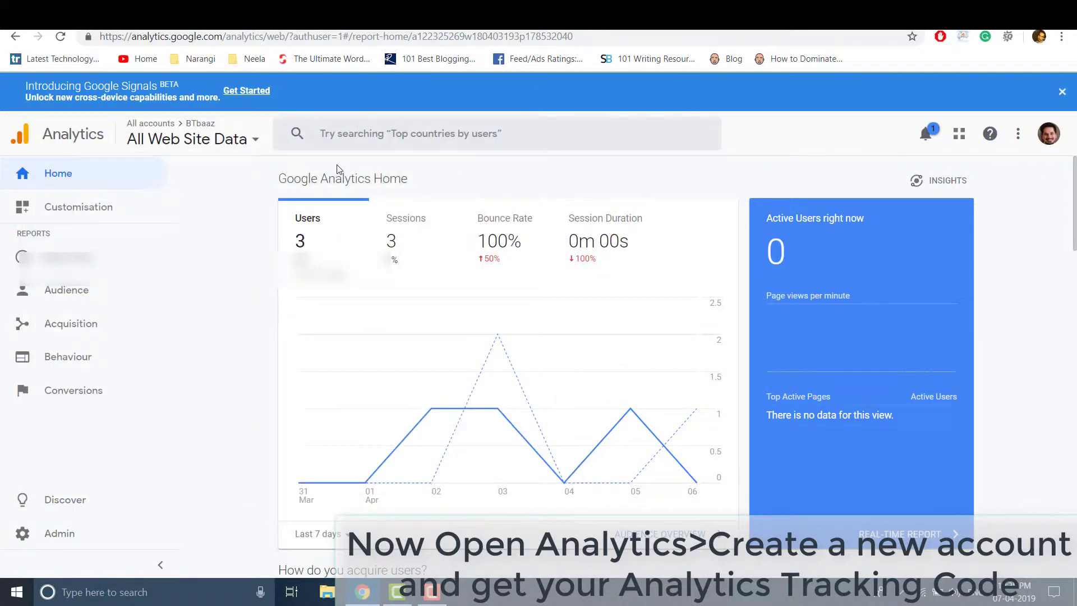
Step: Start creating a new website account in the Analytics administration area and make its account name field ready for entry
click(57, 534)
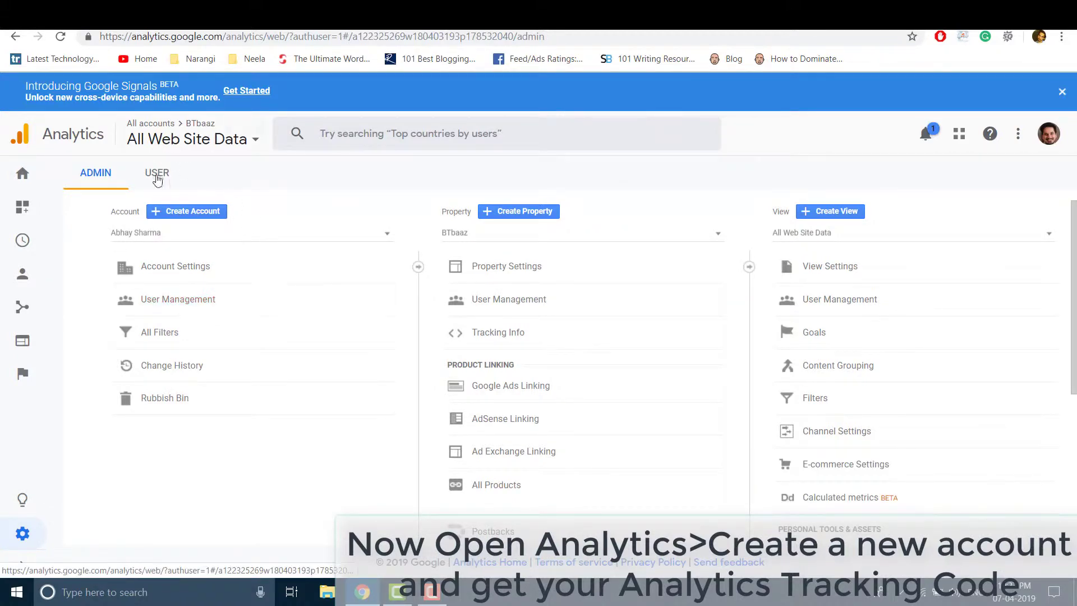
click(177, 218)
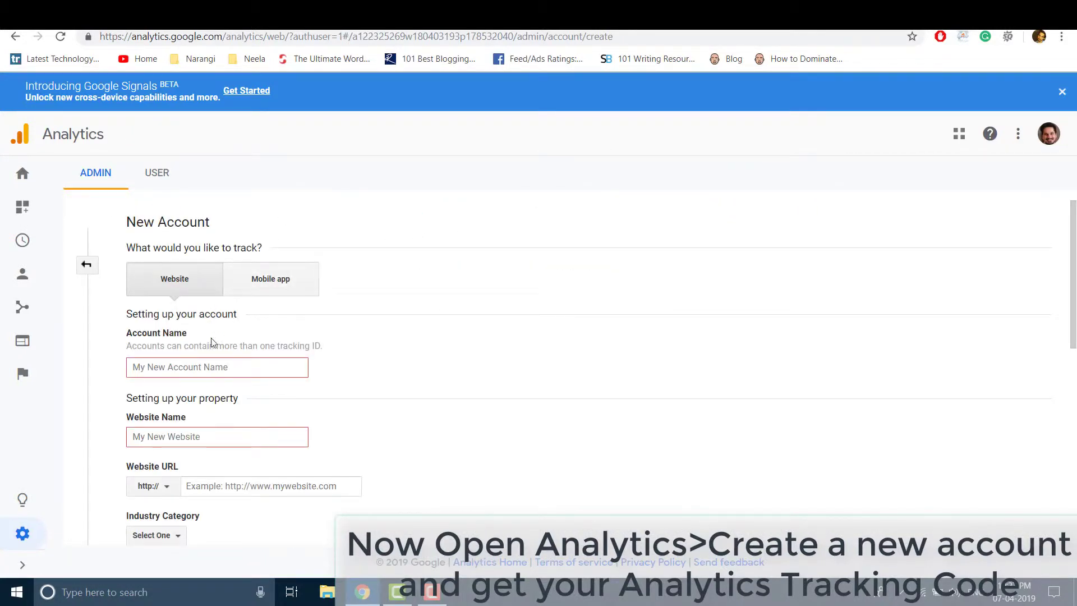
click(204, 370)
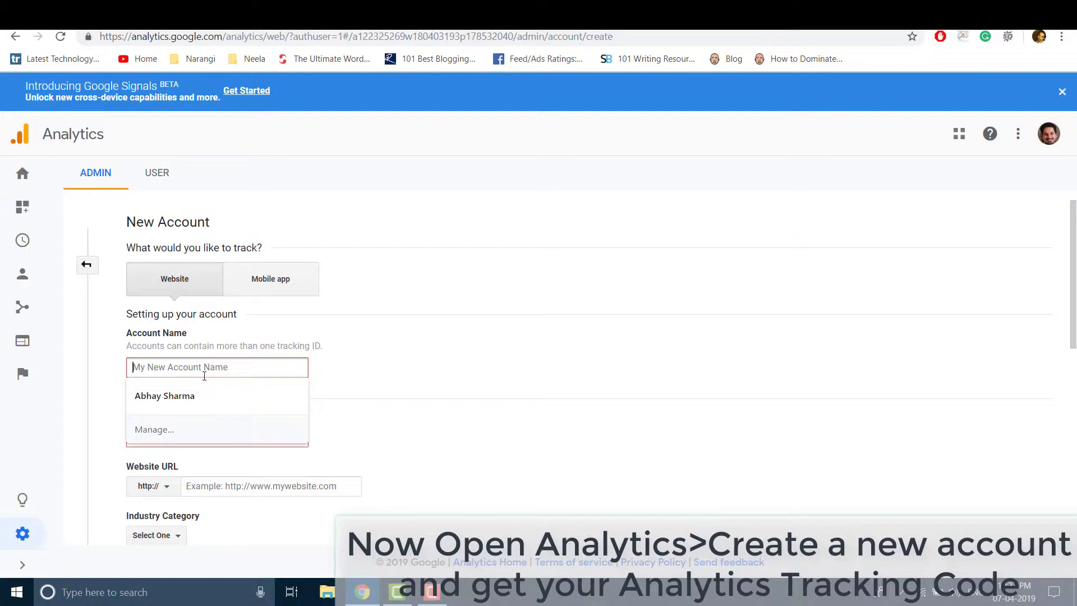
text(D)
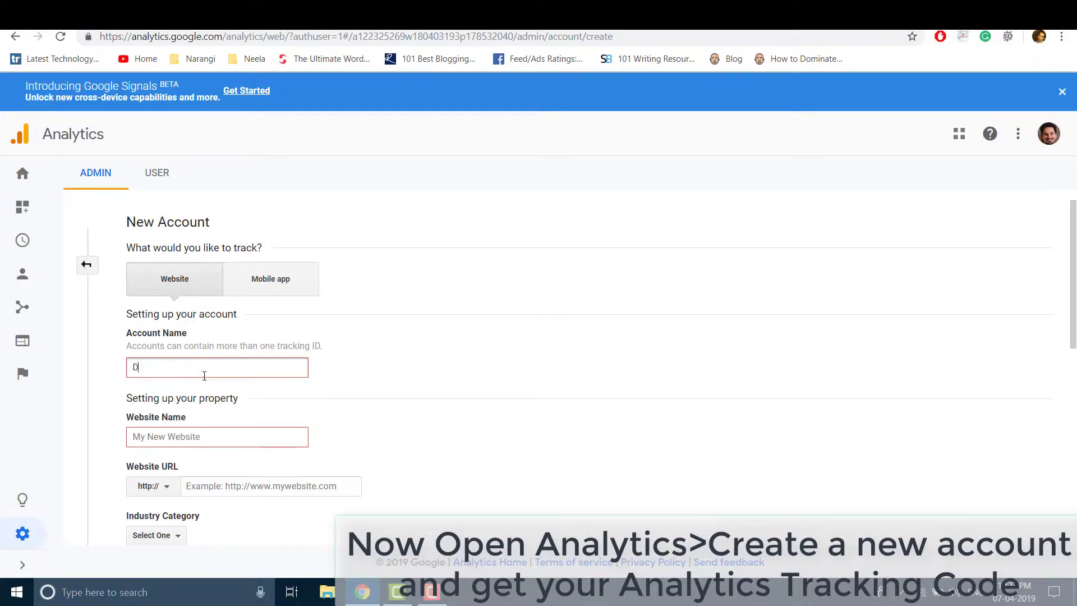
text(igital Bazaari)
key(Tab)
text(W)
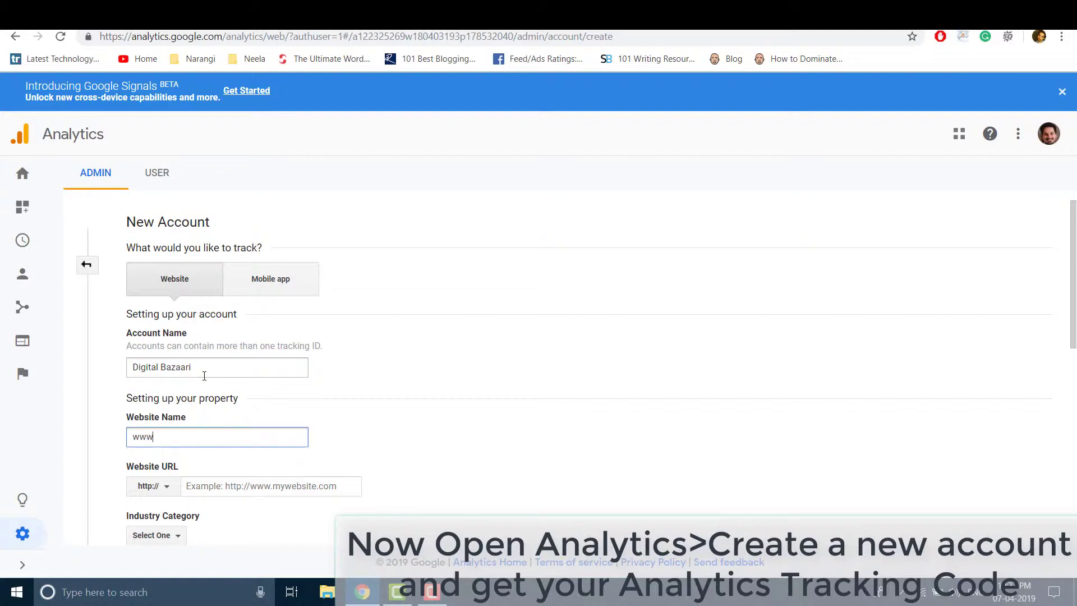
key(BackSpace)
key(BackSpace)
click(205, 374)
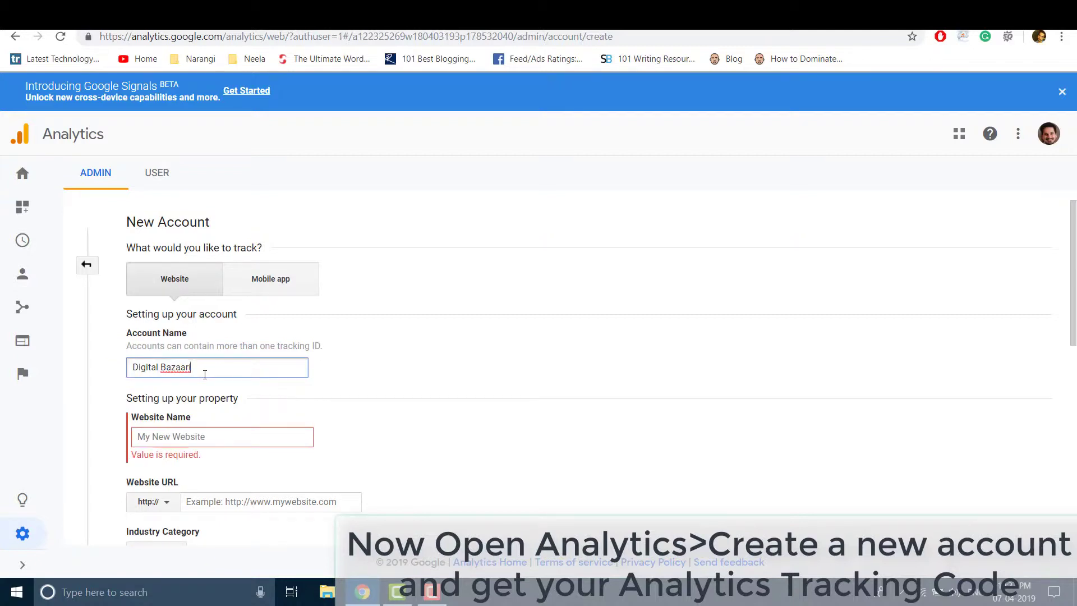
key(BackSpace)
key(BackSpace)
key(BackSpace)
key(BackSpace)
key(BackSpace)
key(BackSpace)
key(BackSpace)
key(BackSpace)
key(BackSpace)
key(BackSpace)
key(BackSpace)
key(BackSpace)
key(BackSpace)
key(BackSpace)
key(BackSpace)
Step: Enter the owner's first name as the account name and "Digital Bazaari" as the website name
text(A)
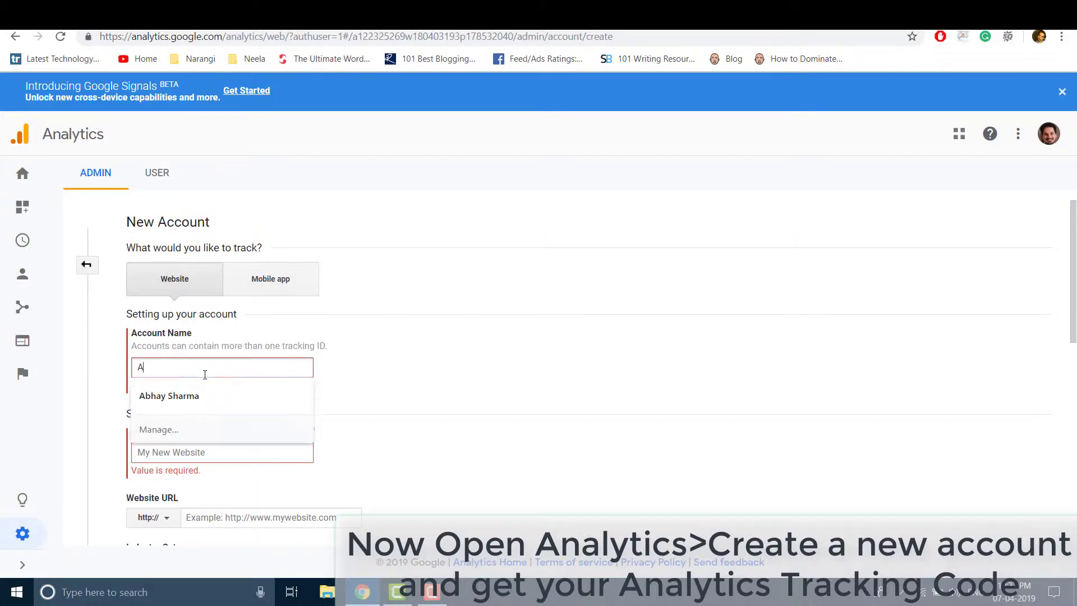
text(bhay)
key(Tab)
text(Digita)
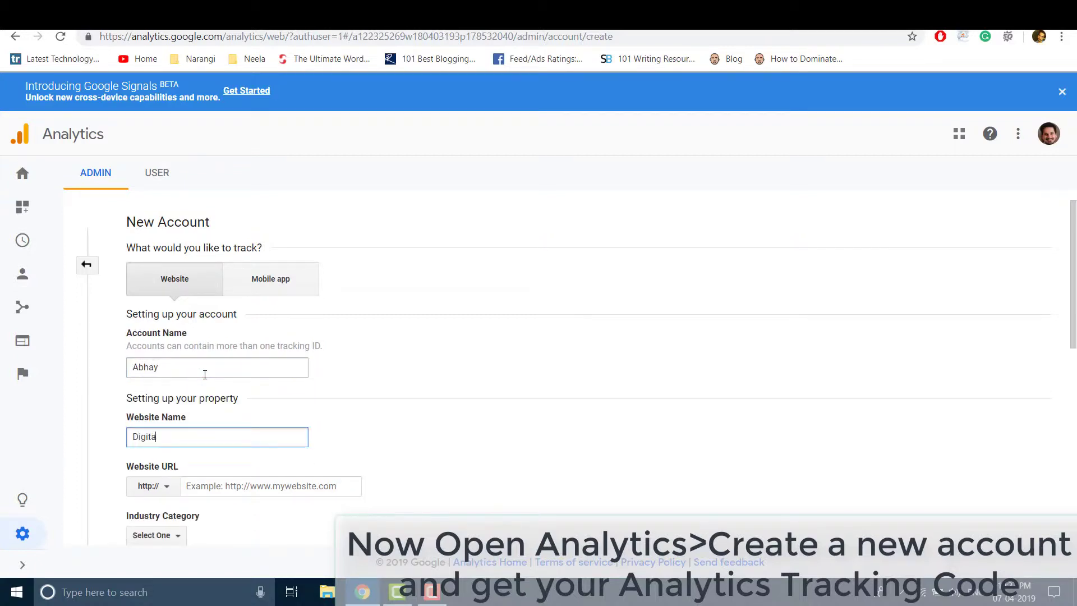
text(l Bazaari)
key(Tab)
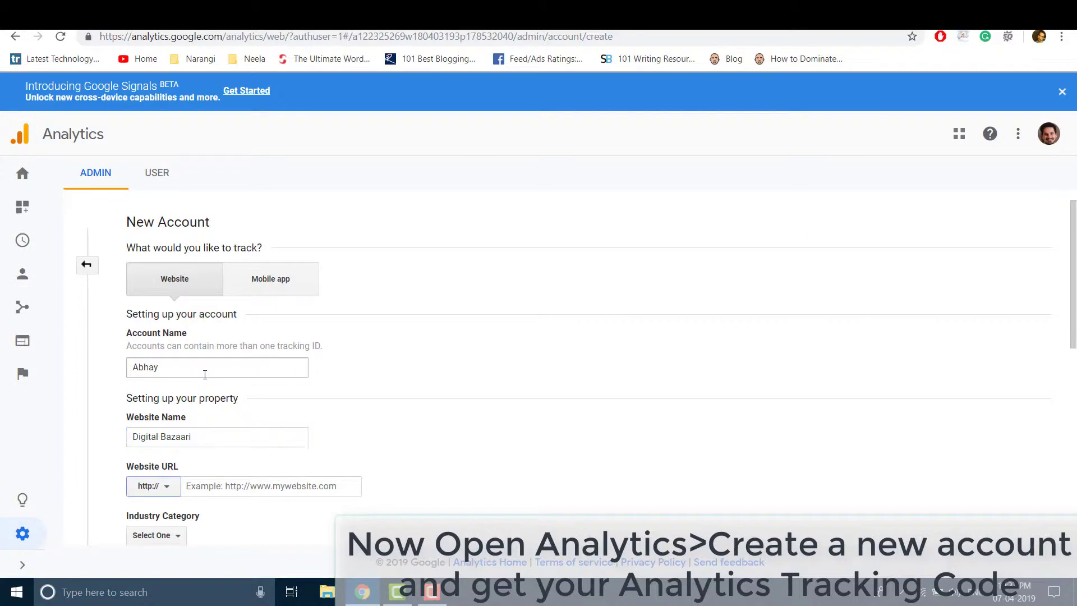
scroll(186, 393, down, 3)
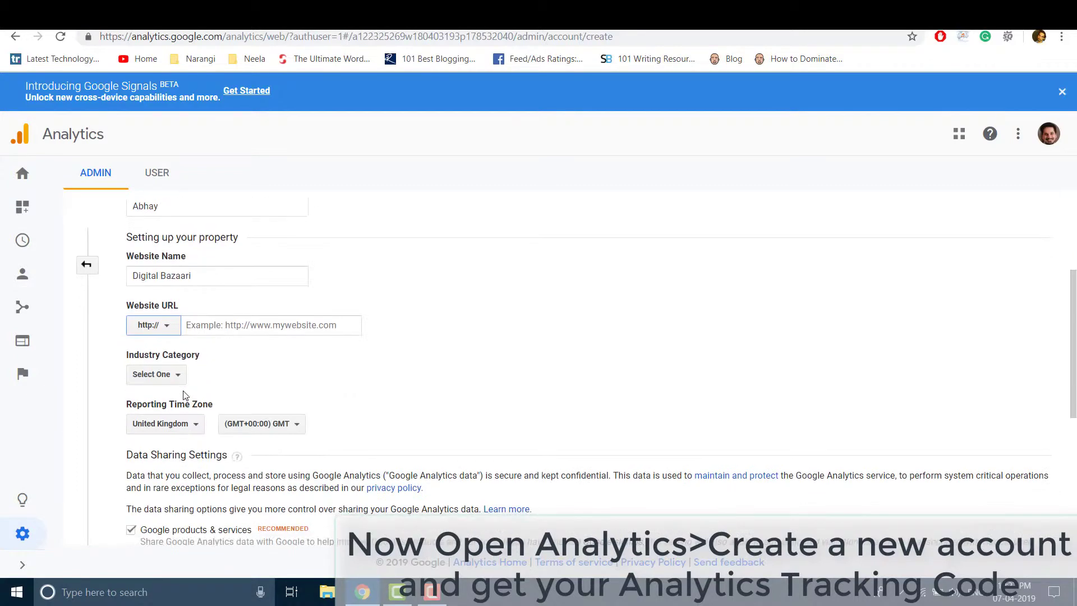
click(166, 331)
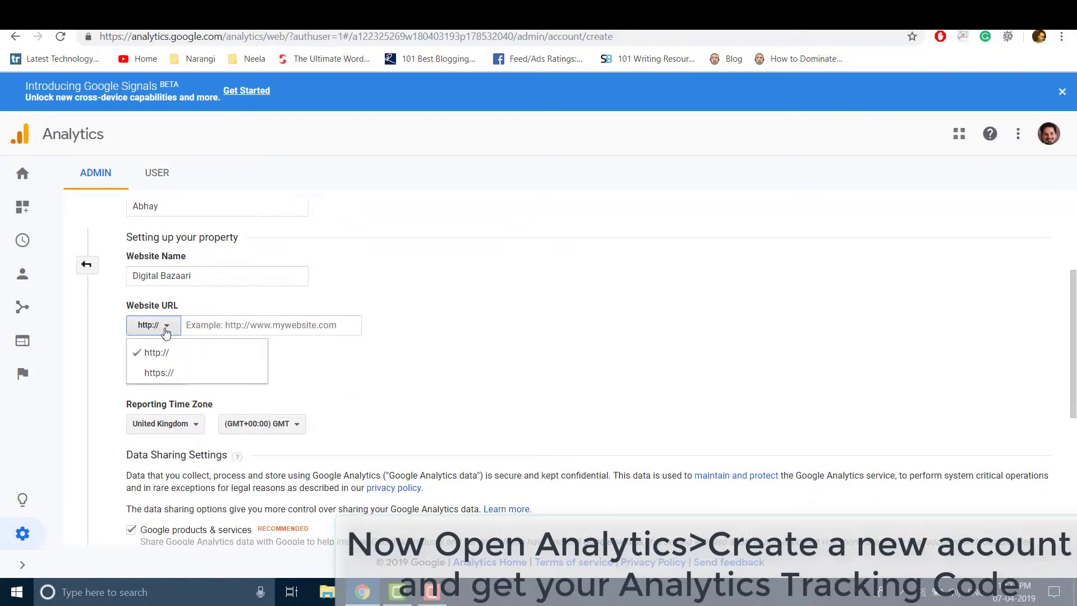
click(166, 372)
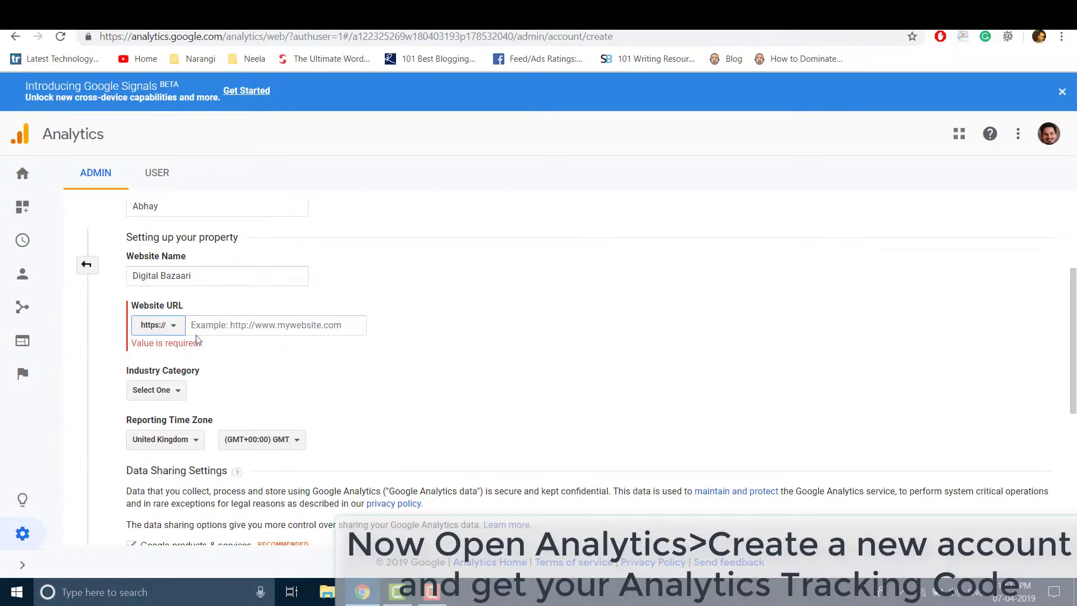
click(203, 330)
text(ww)
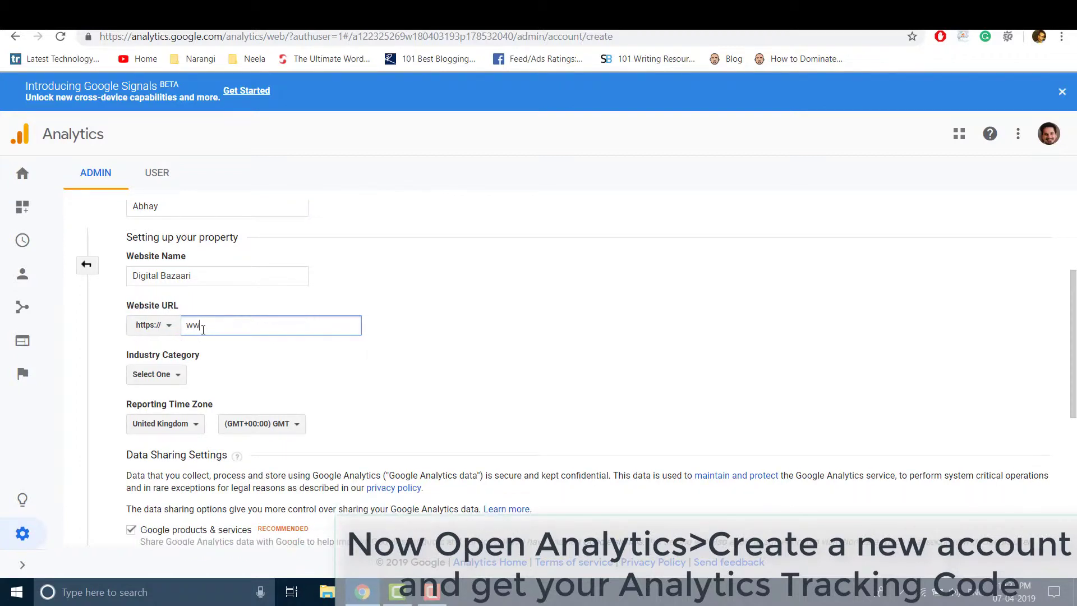
text(w.digitalbazaari.com)
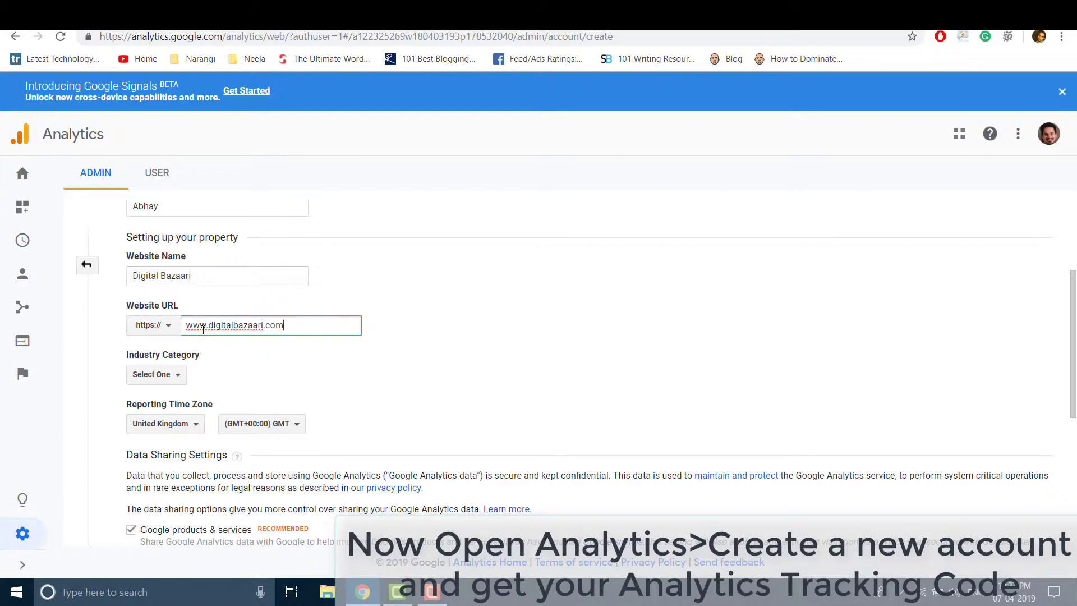
Step: Choose Computers and Electronics as the property's industry category
scroll(203, 331, down, 1)
click(168, 325)
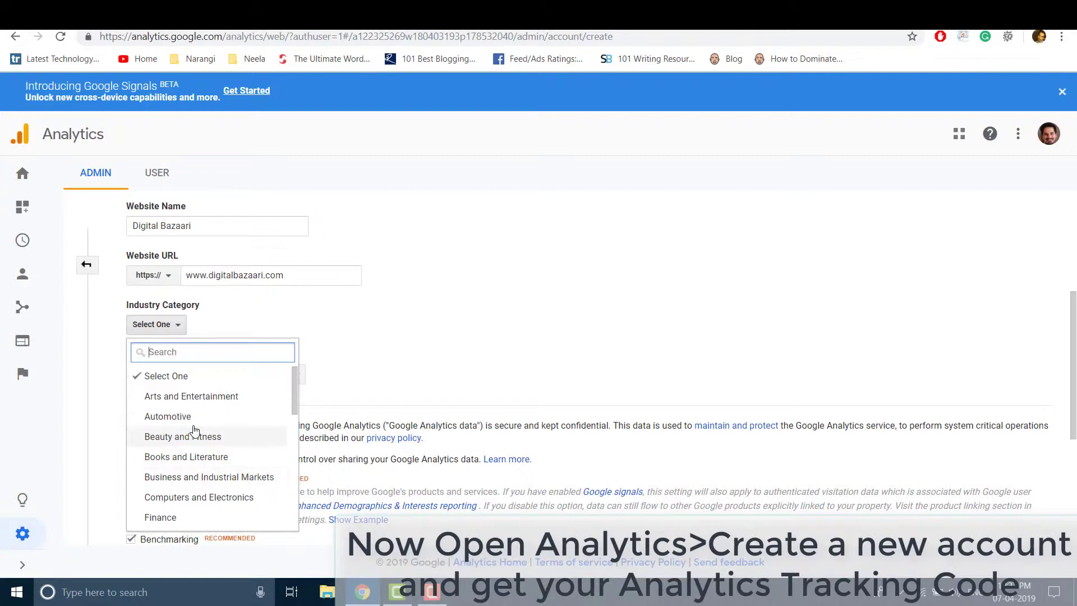
scroll(195, 488, down, 2)
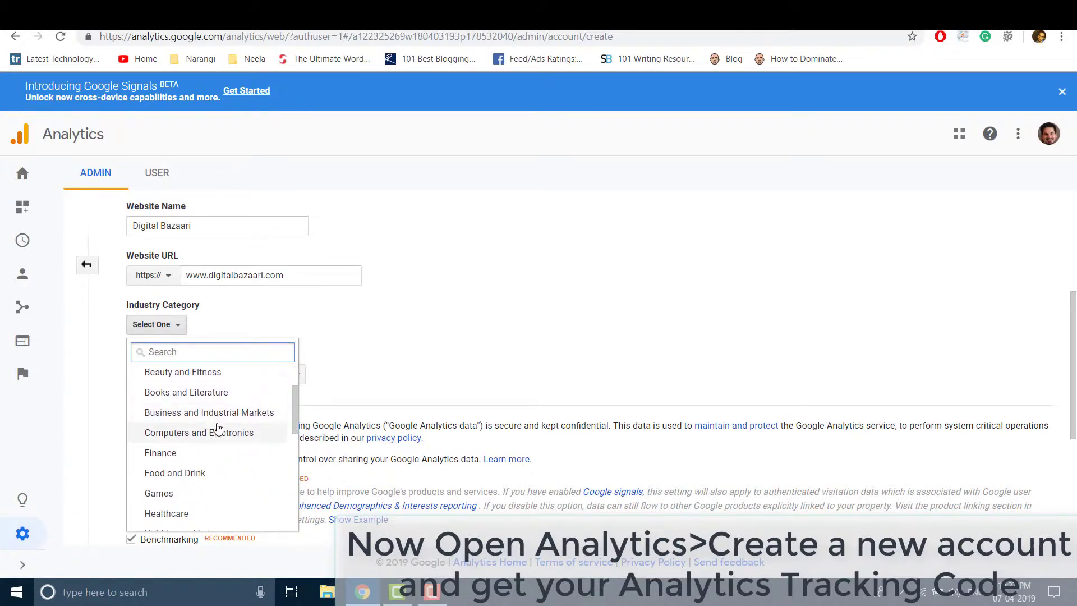
scroll(217, 429, down, 3)
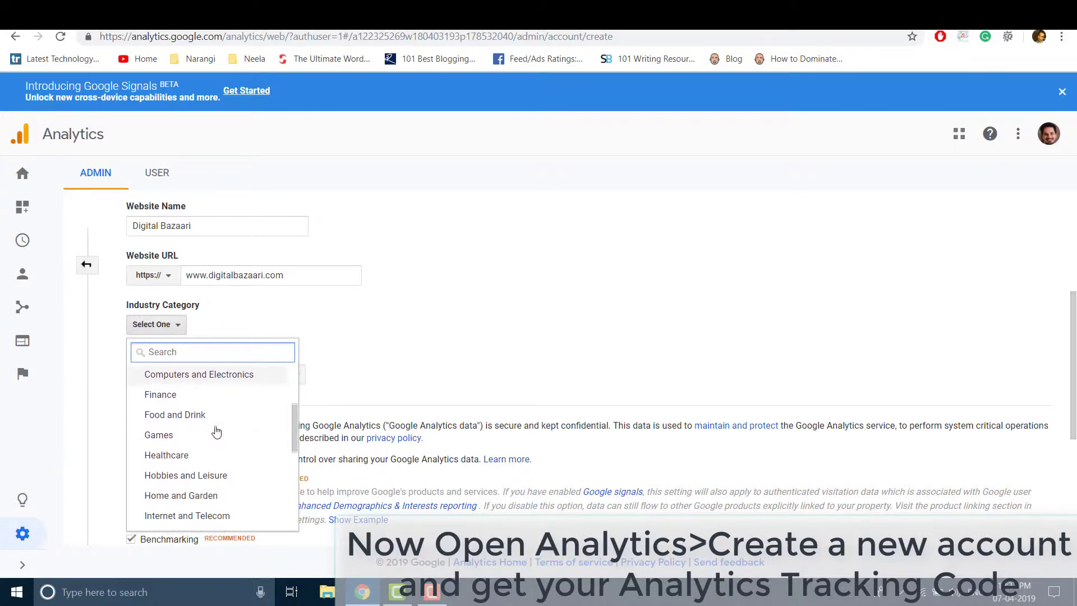
scroll(217, 432, up, 3)
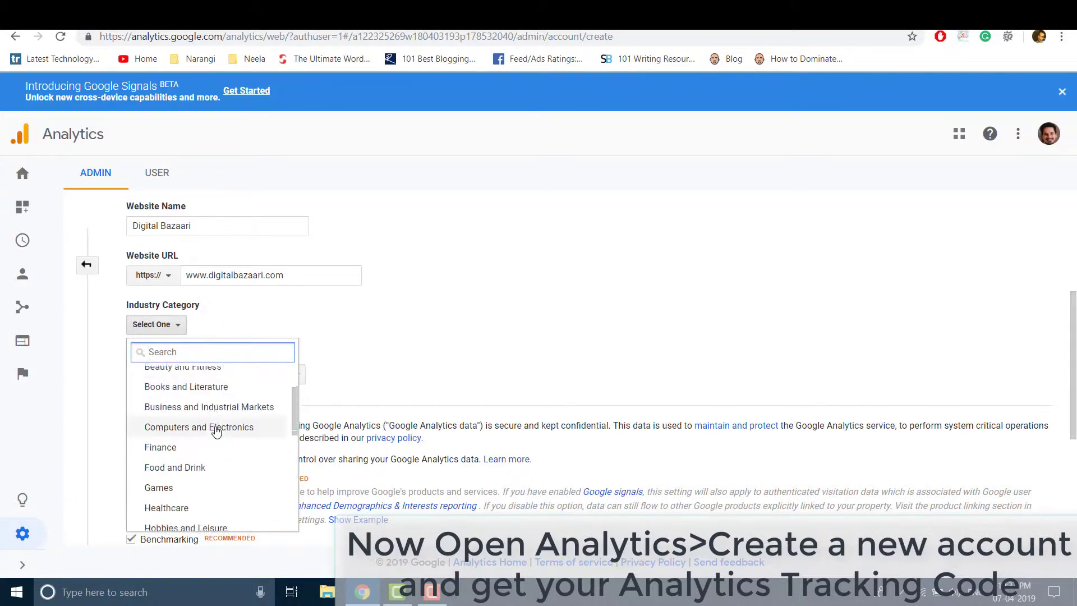
click(209, 445)
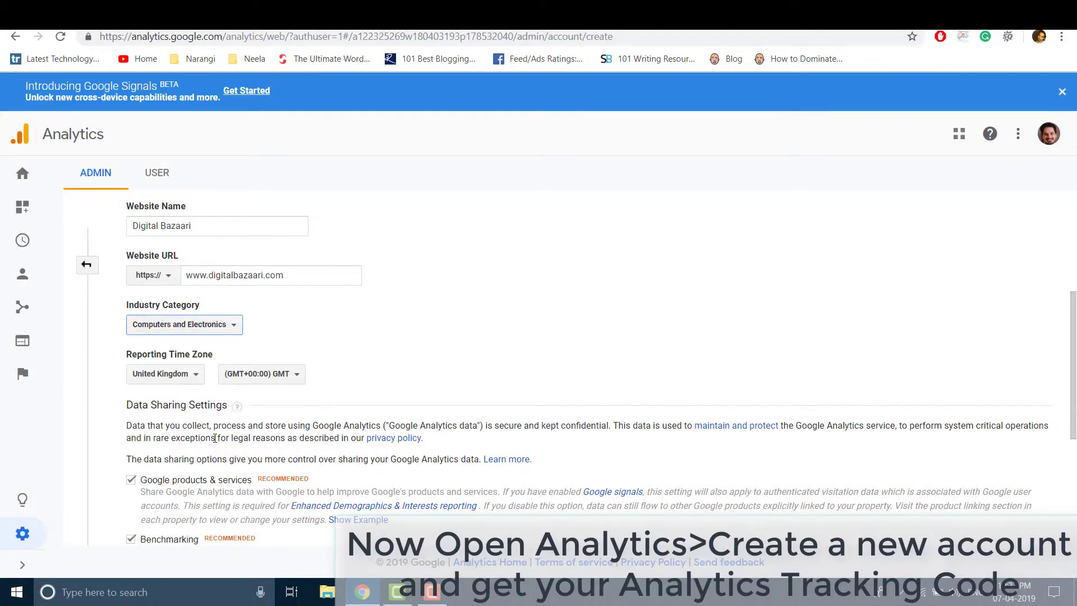
Step: Set the country of the reporting time zone to India
click(196, 375)
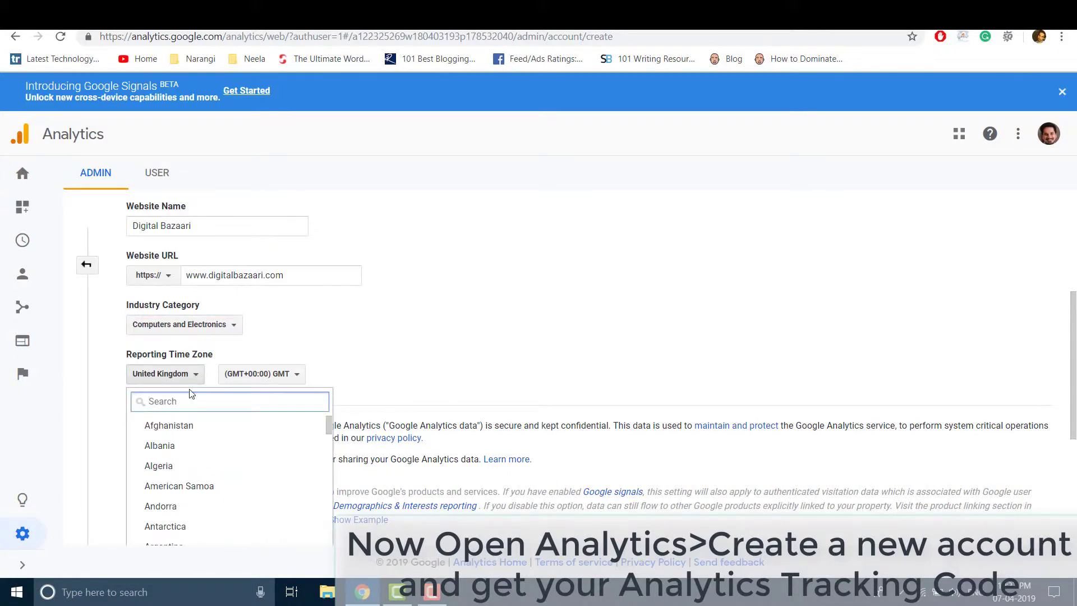
text(india)
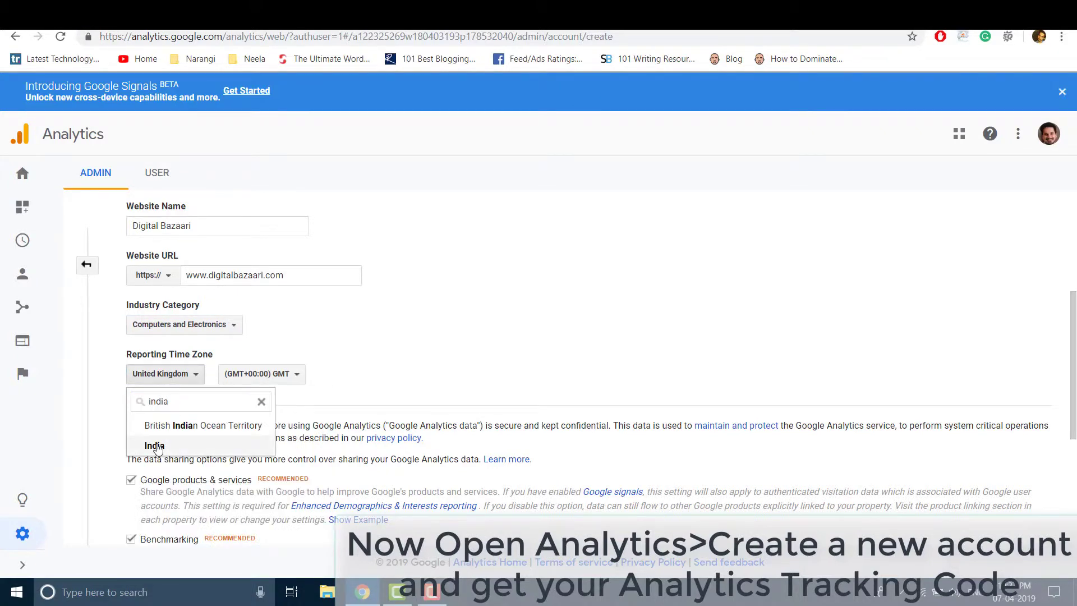
click(155, 446)
Step: Request the tracking ID and accept the Terms of Service, including the GDPR Data Processing Terms and the Measurement Controller-Controller Data Protection Terms
scroll(234, 440, down, 3)
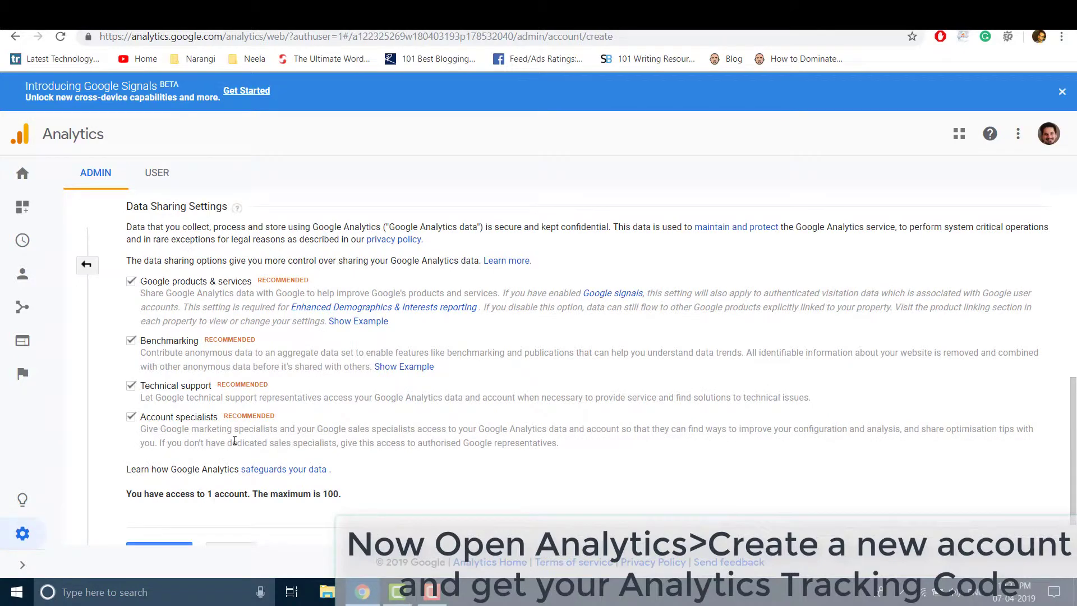
scroll(234, 441, down, 1)
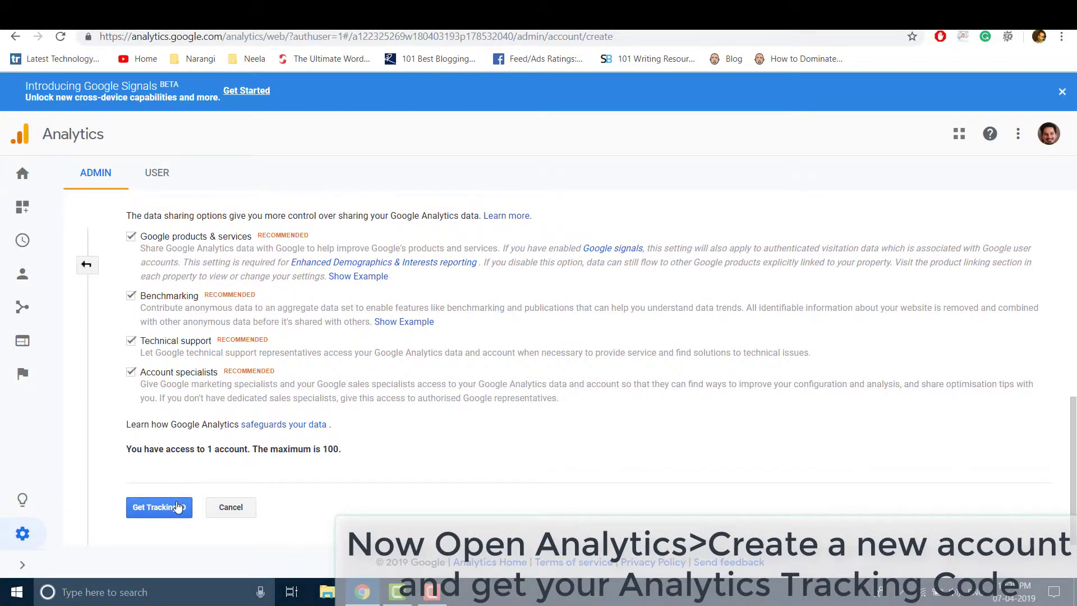
click(177, 506)
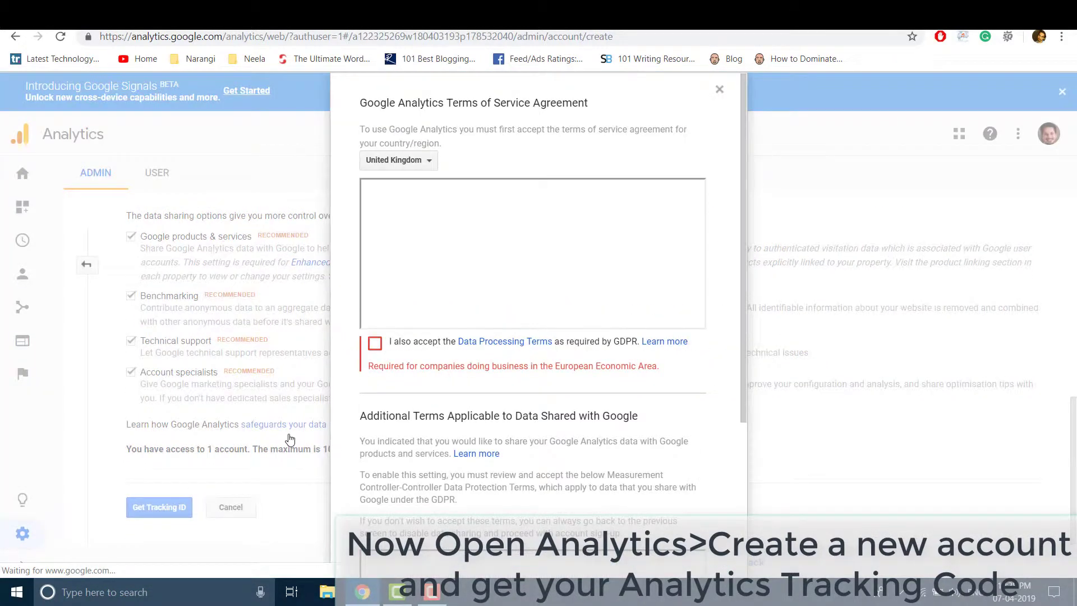
click(374, 343)
scroll(429, 414, down, 5)
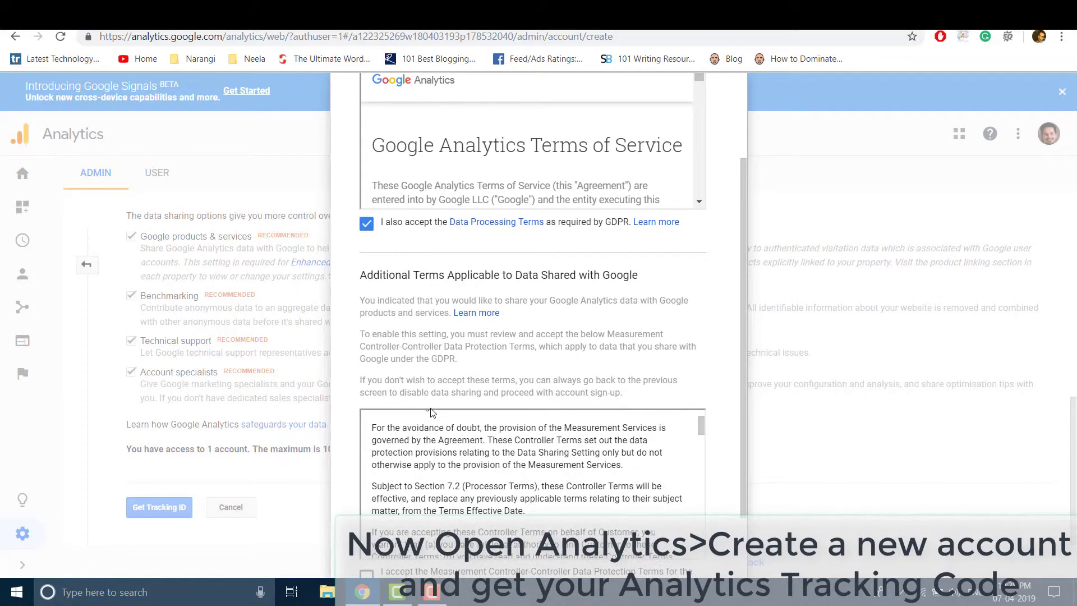
scroll(683, 332, down, 1)
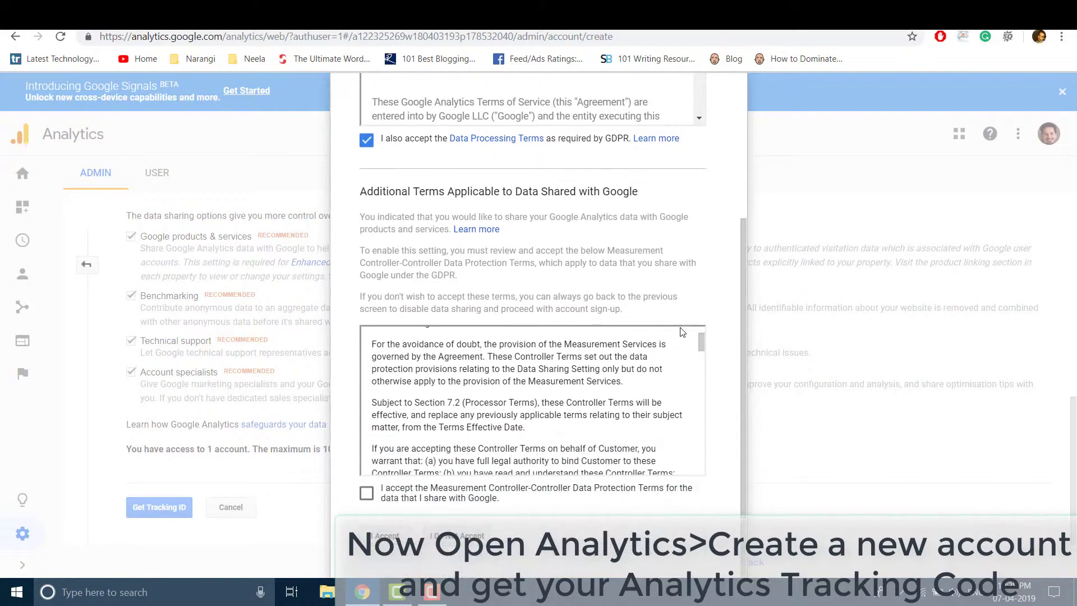
click(367, 493)
click(380, 533)
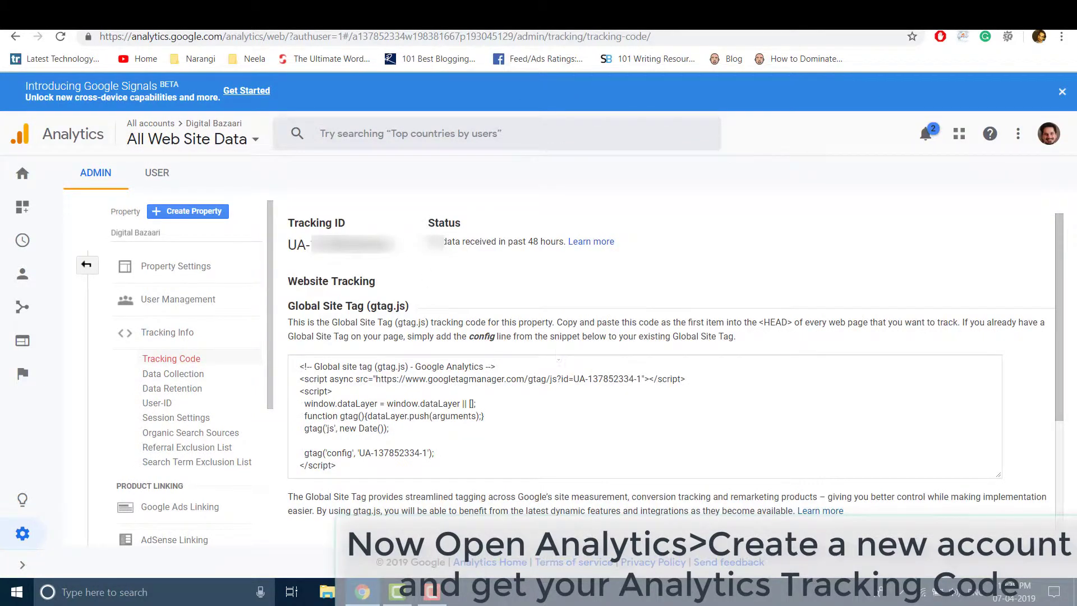
Step: Copy the Digital Bazaari property's tracking ID and switch to the digitalbazaari.com workspace in Google Tag Manager
mouse_move(397, 247)
mouse_down()
mouse_move(287, 245)
mouse_move(397, 245)
mouse_up()
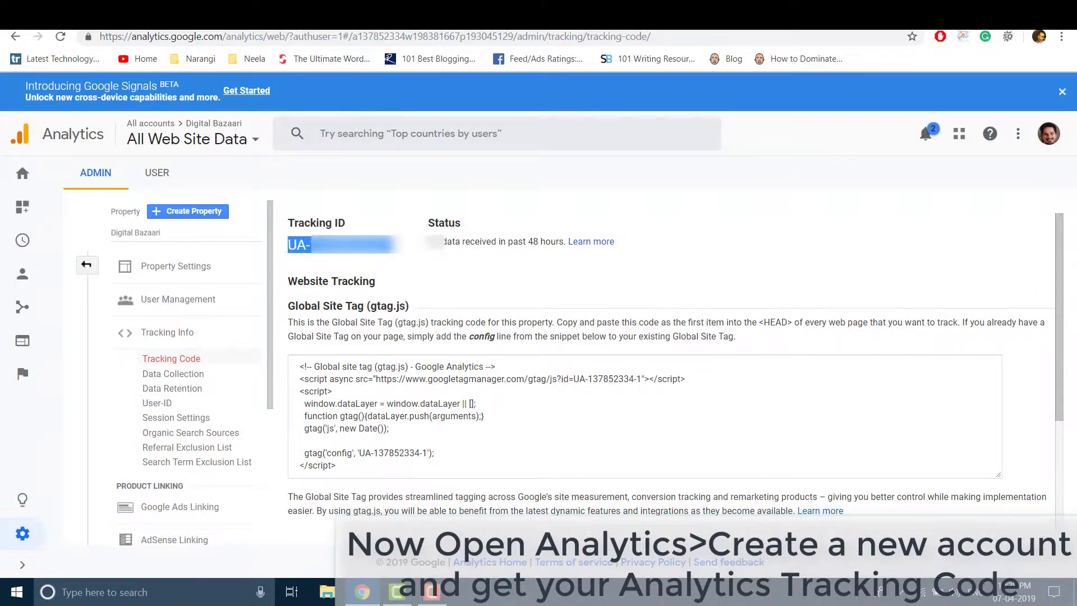
click(224, 14)
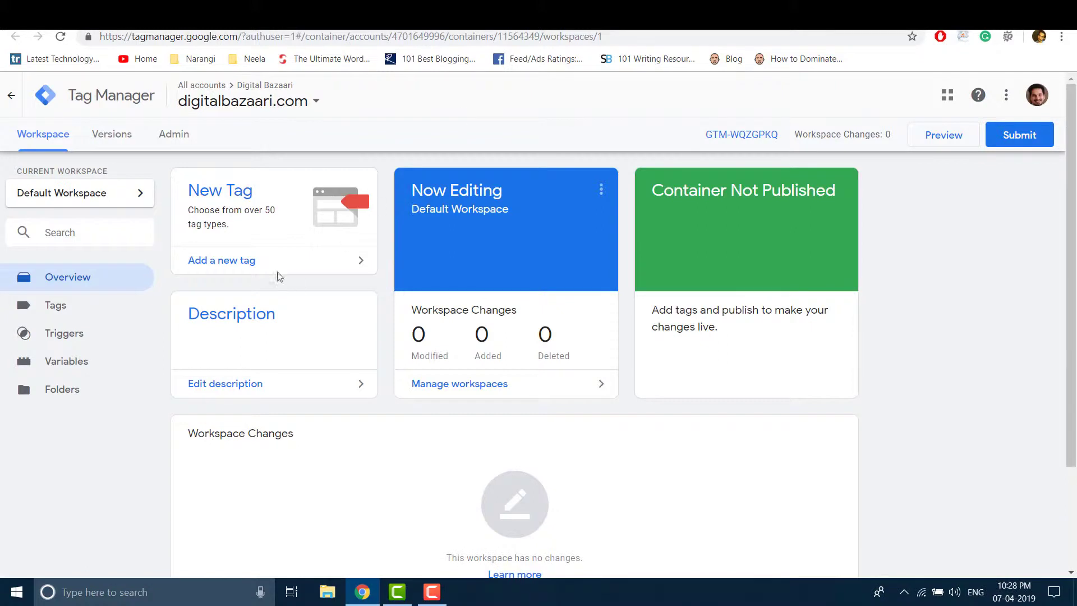
Step: Add a new tag to the container with the tag type Google Analytics – Universal Analytics
click(279, 261)
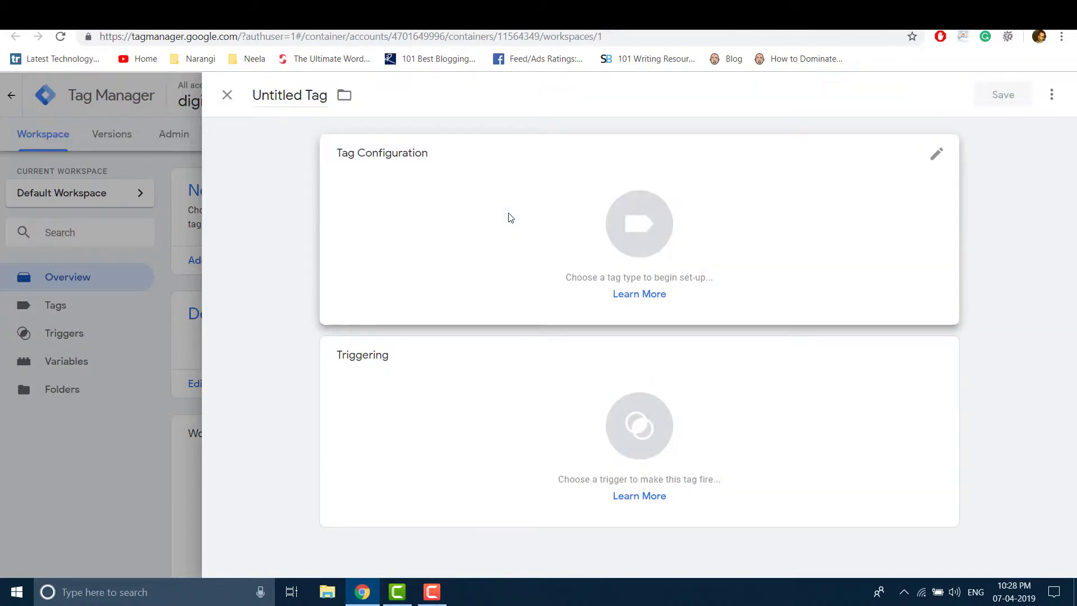
click(509, 218)
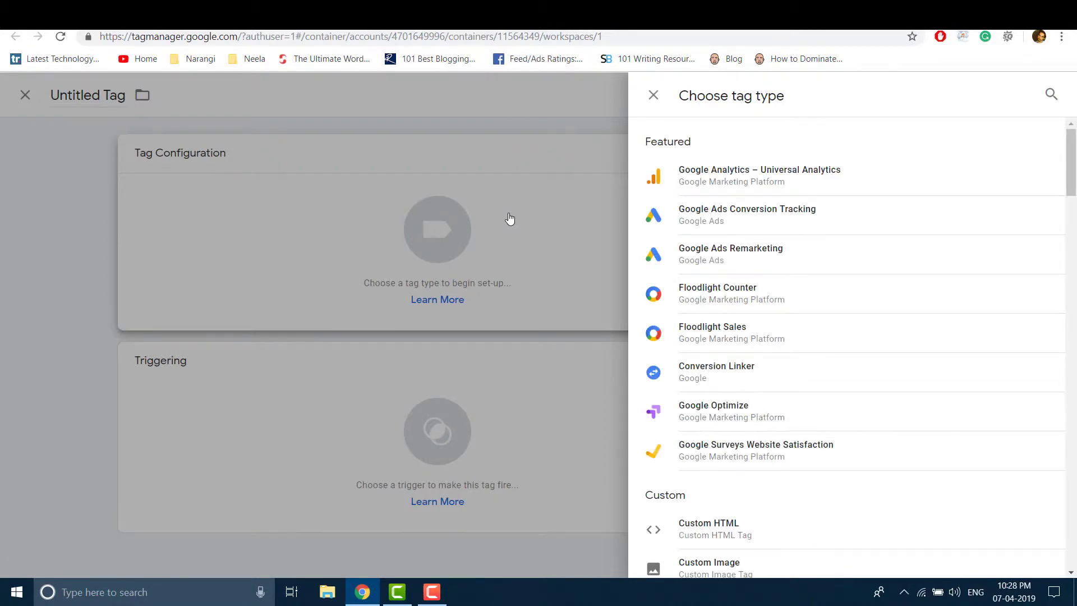
click(826, 170)
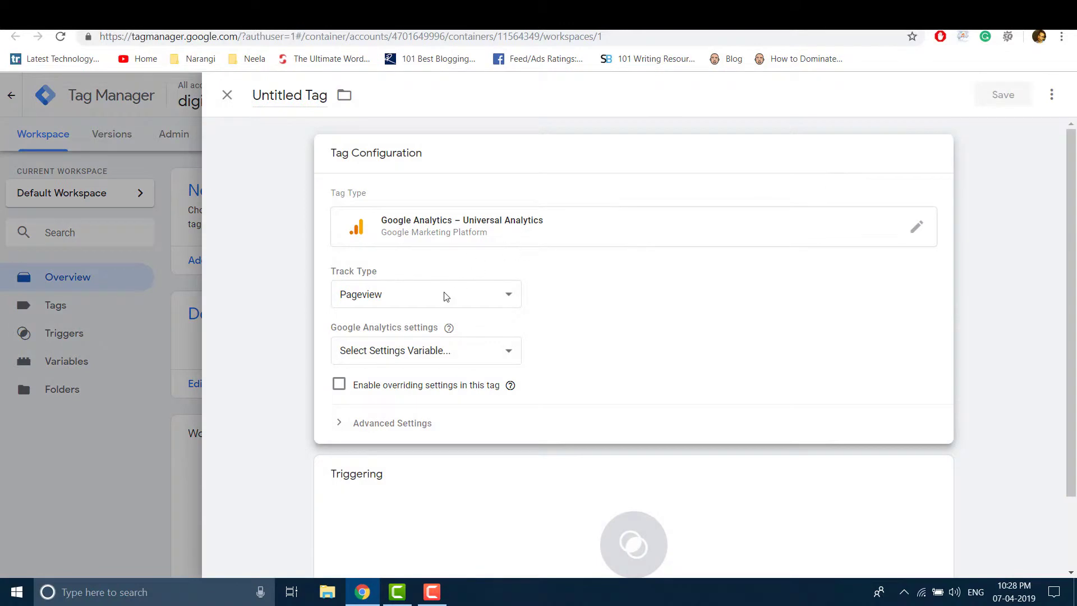
Step: Keep Pageview as the tag's track type and open a new Google Analytics settings variable for it
click(446, 295)
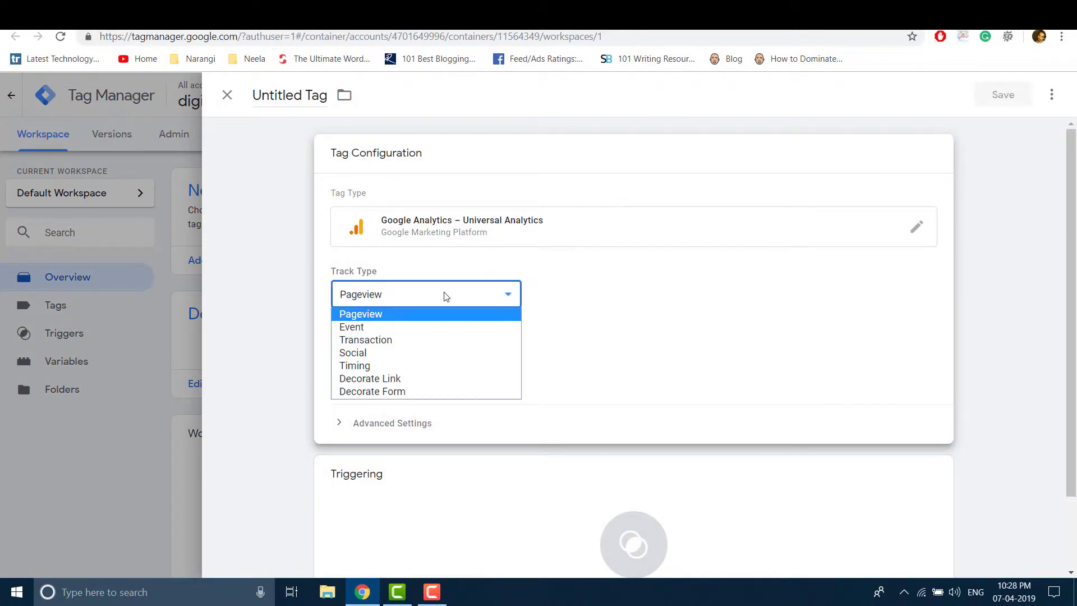
click(446, 296)
click(404, 353)
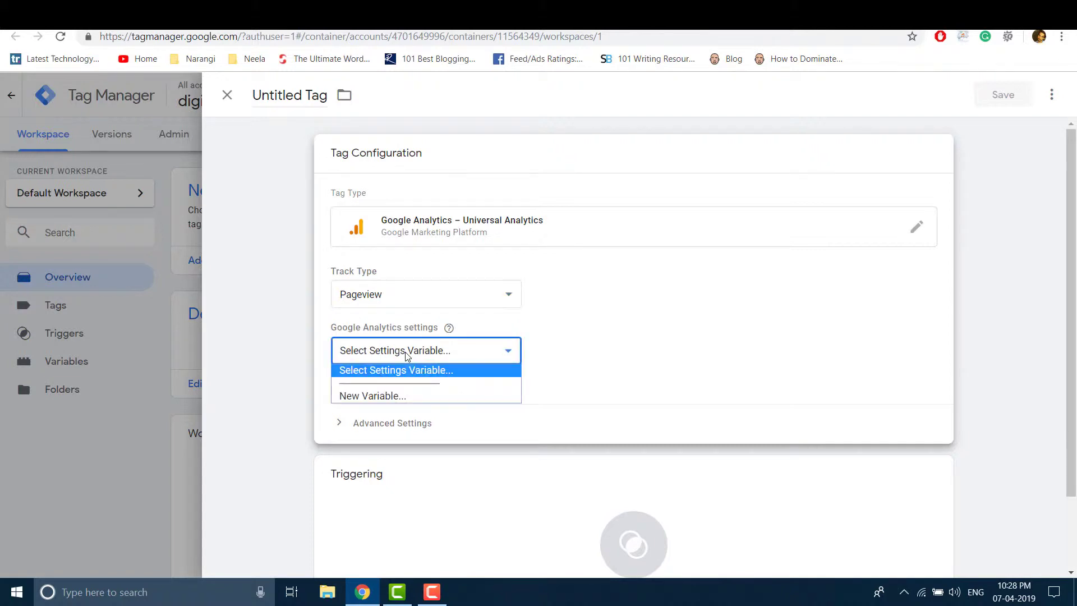
click(406, 354)
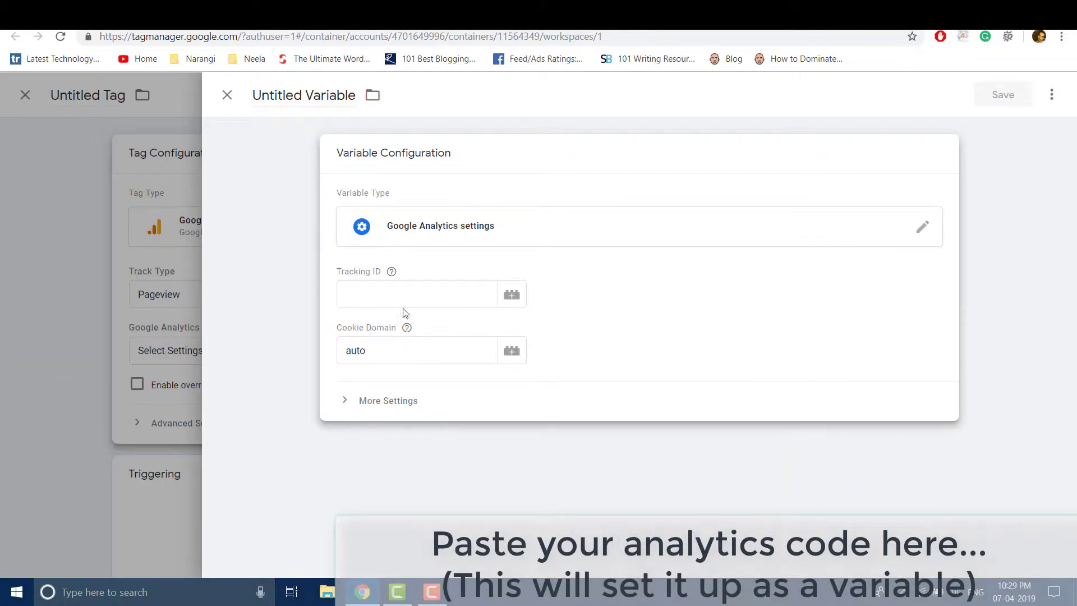
Step: Paste the copied Analytics tracking ID into the new Google Analytics settings variable and expand its More Settings section
click(422, 295)
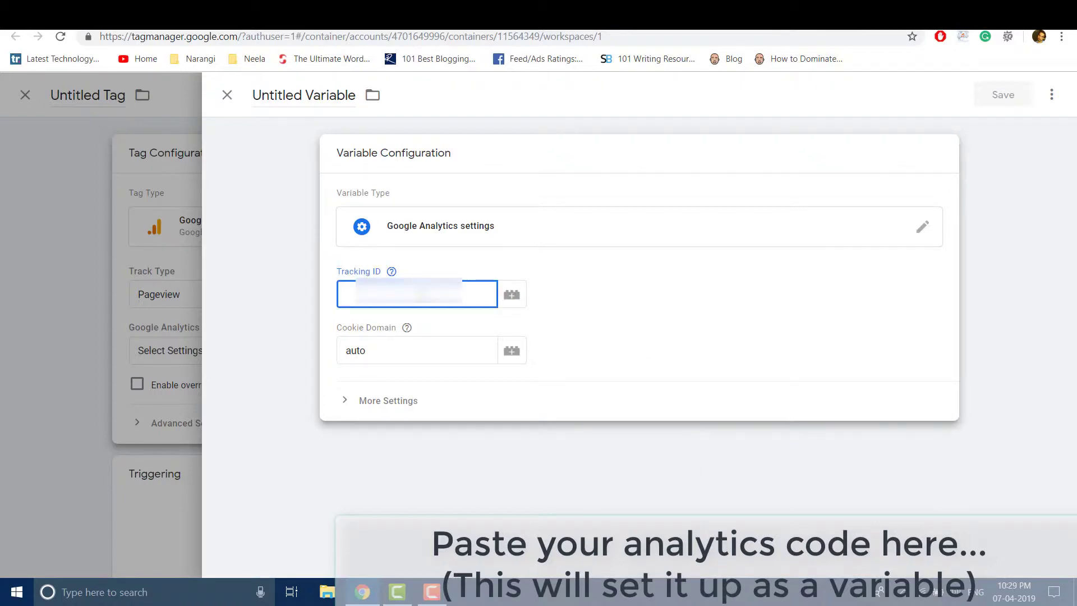
key(ctrl+v)
click(488, 226)
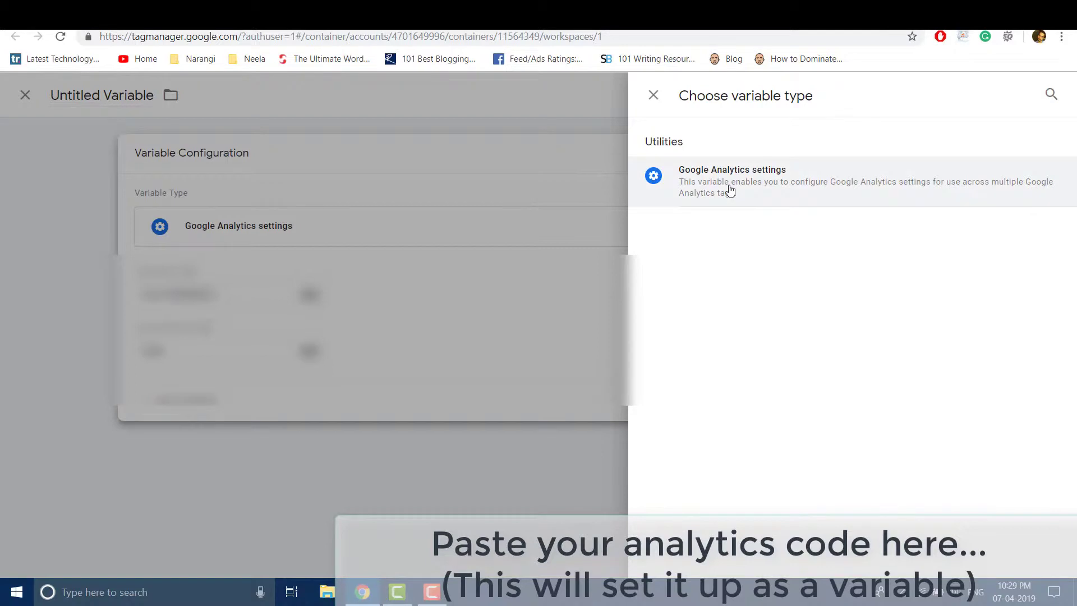
click(591, 283)
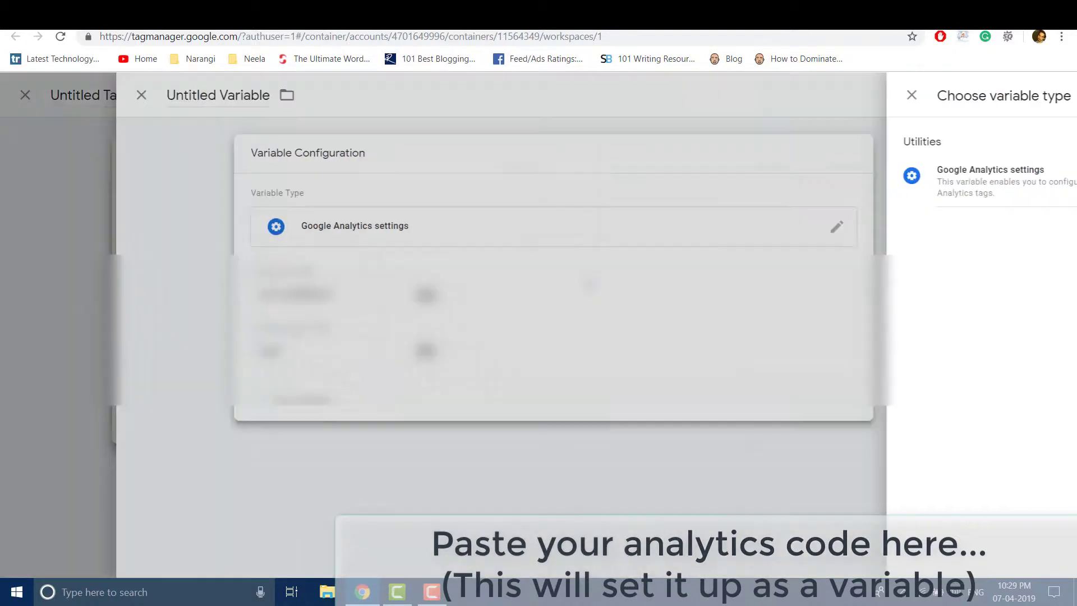
click(400, 410)
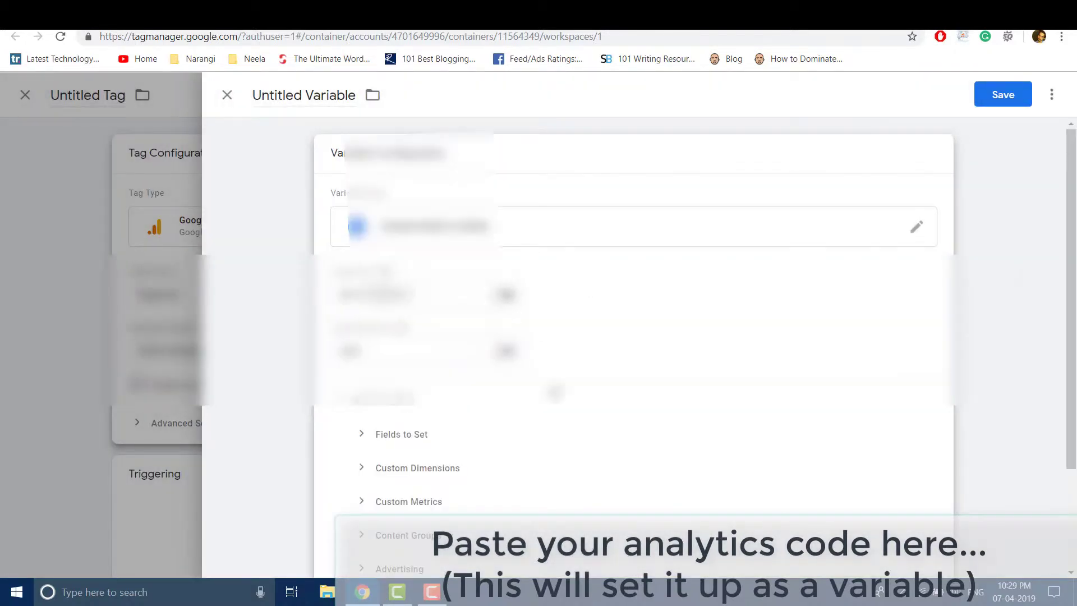
scroll(561, 391, down, 2)
scroll(562, 391, up, 2)
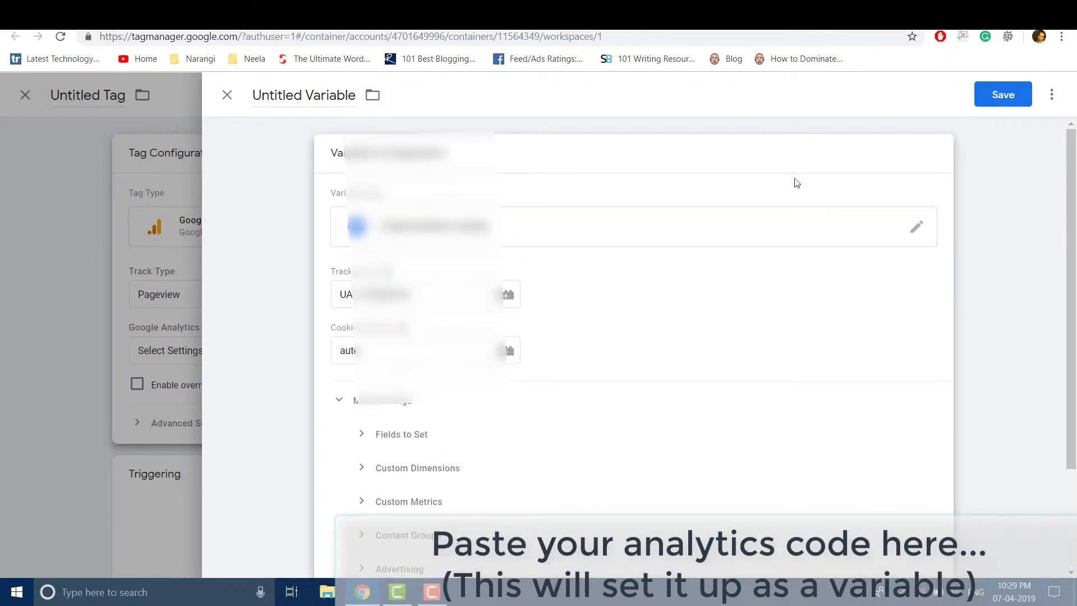
click(993, 95)
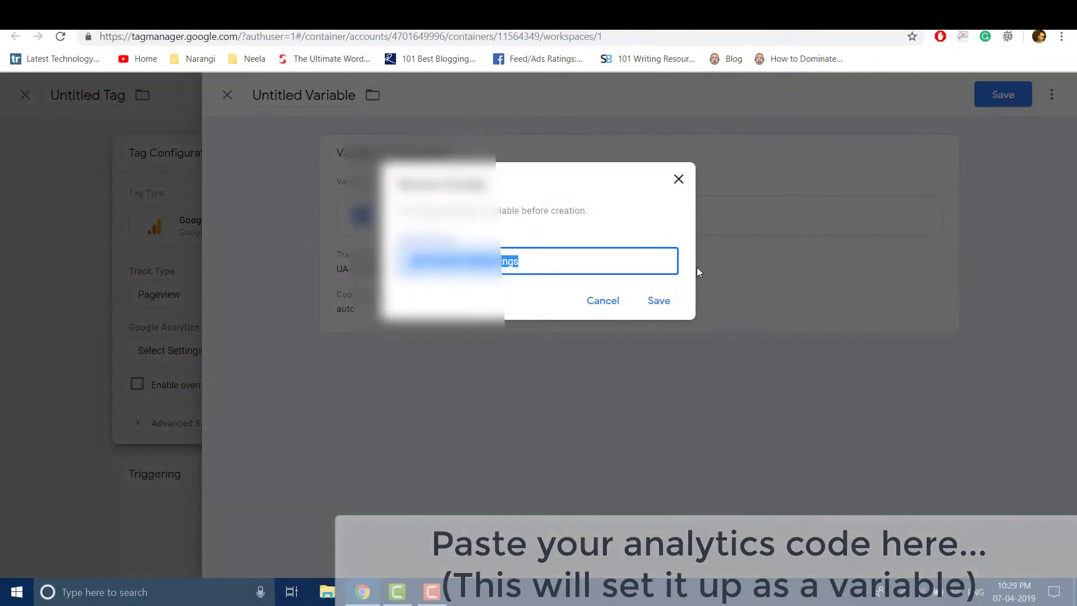
text(ga)
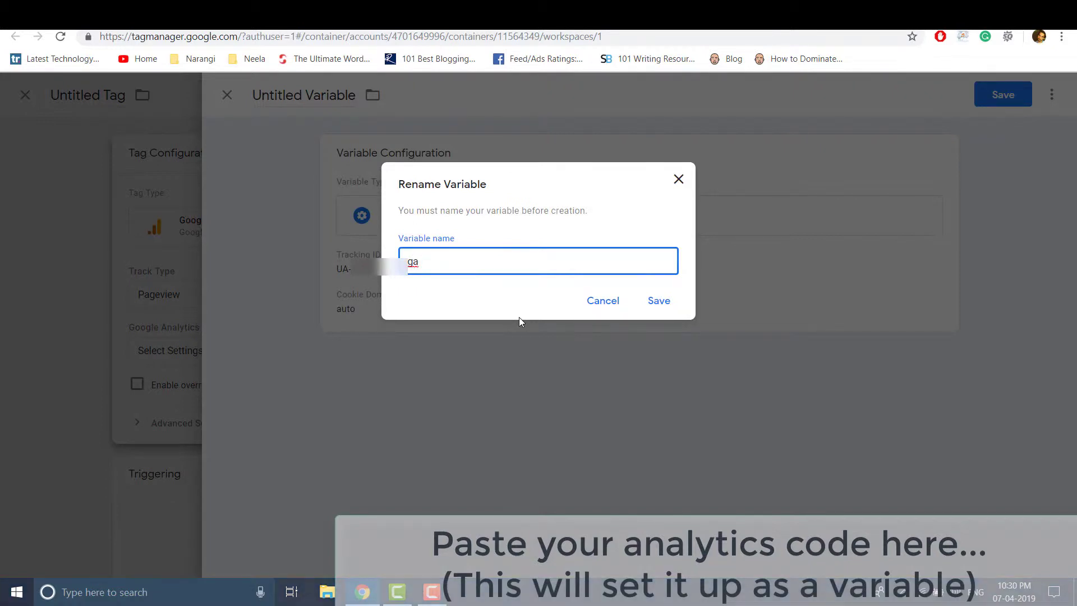
key(Escape)
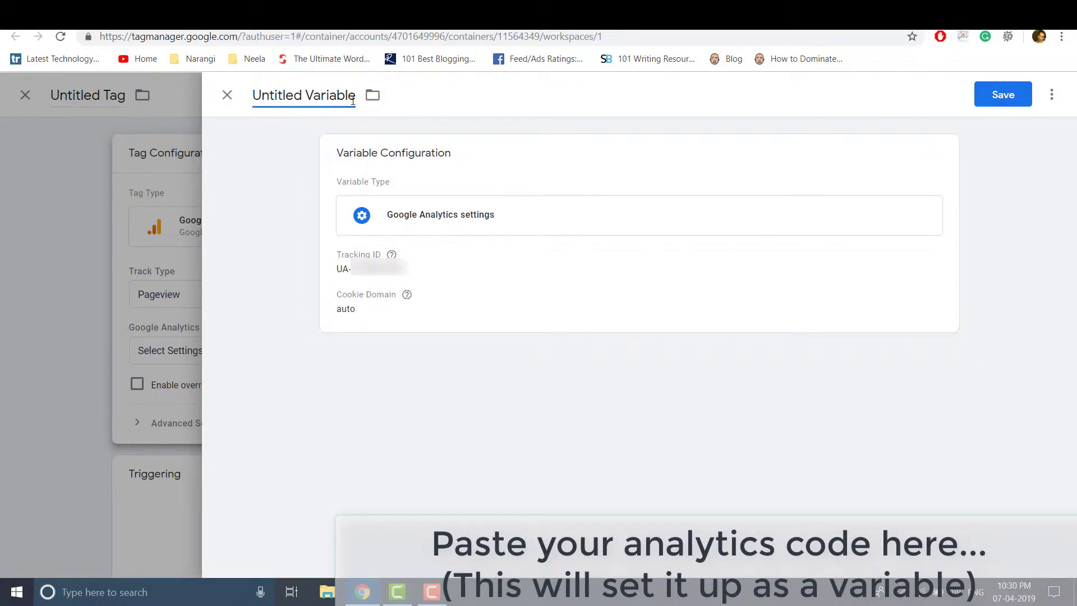
Step: Name the Google Analytics settings variable gaPageview and save it
drag(355, 99, 221, 91)
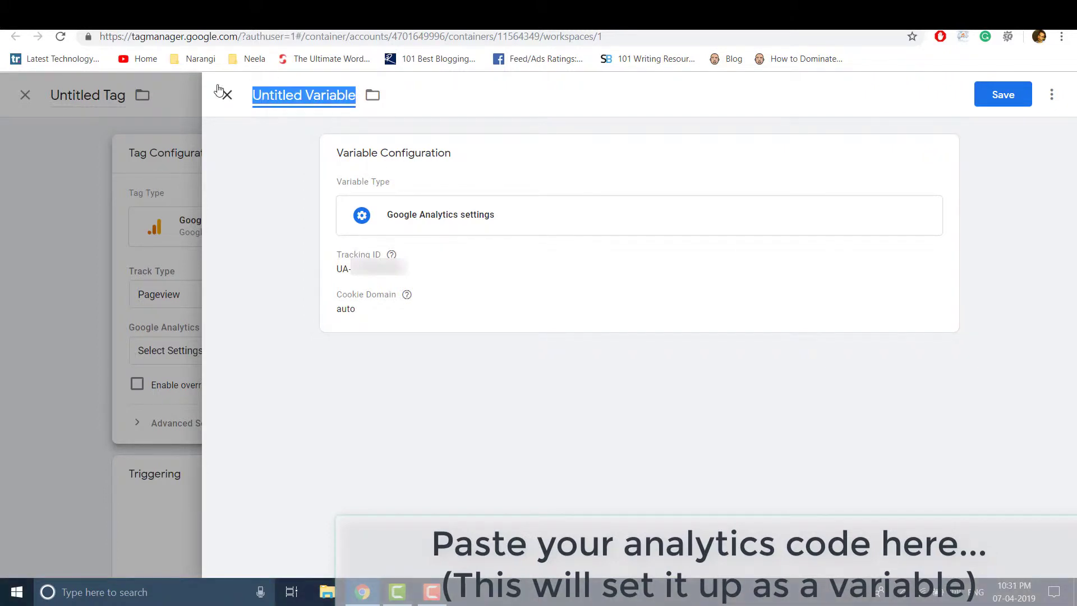
text(GA)
key(BackSpace)
key(BackSpace)
text(ga)
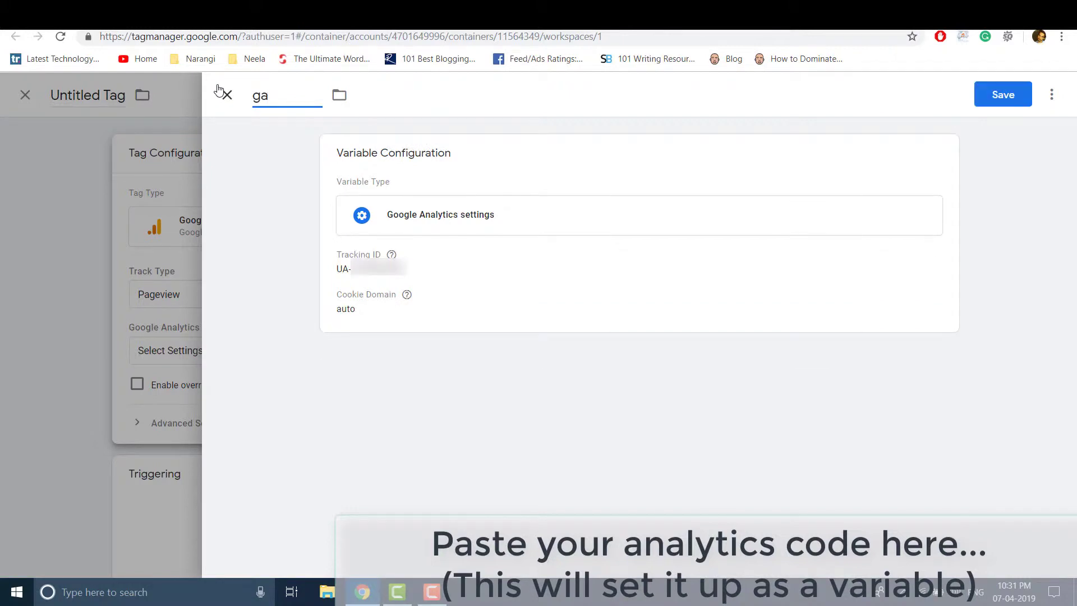
text(Pageview)
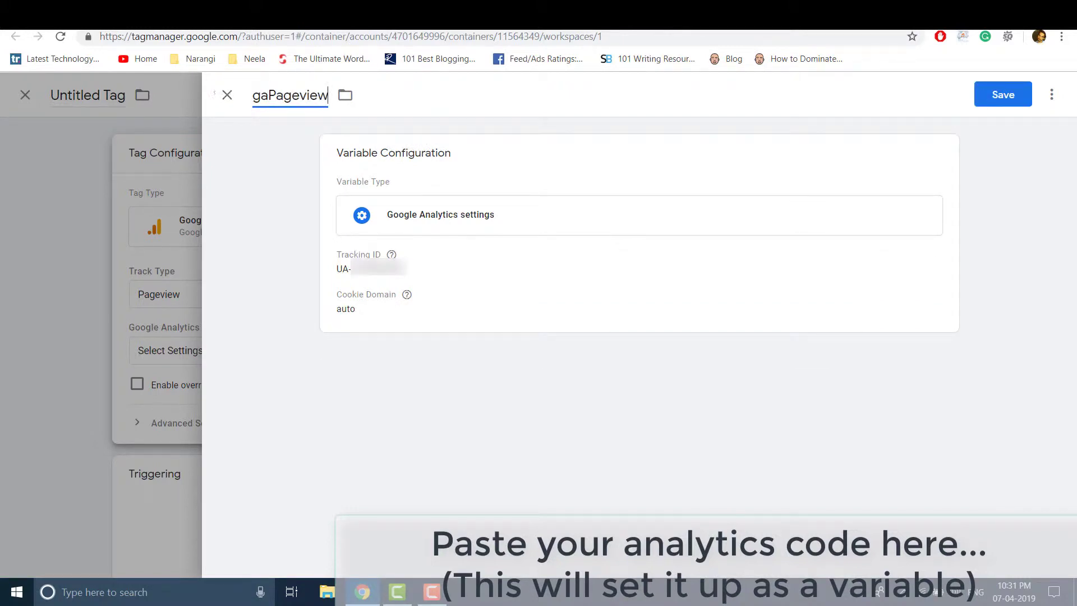
click(1018, 95)
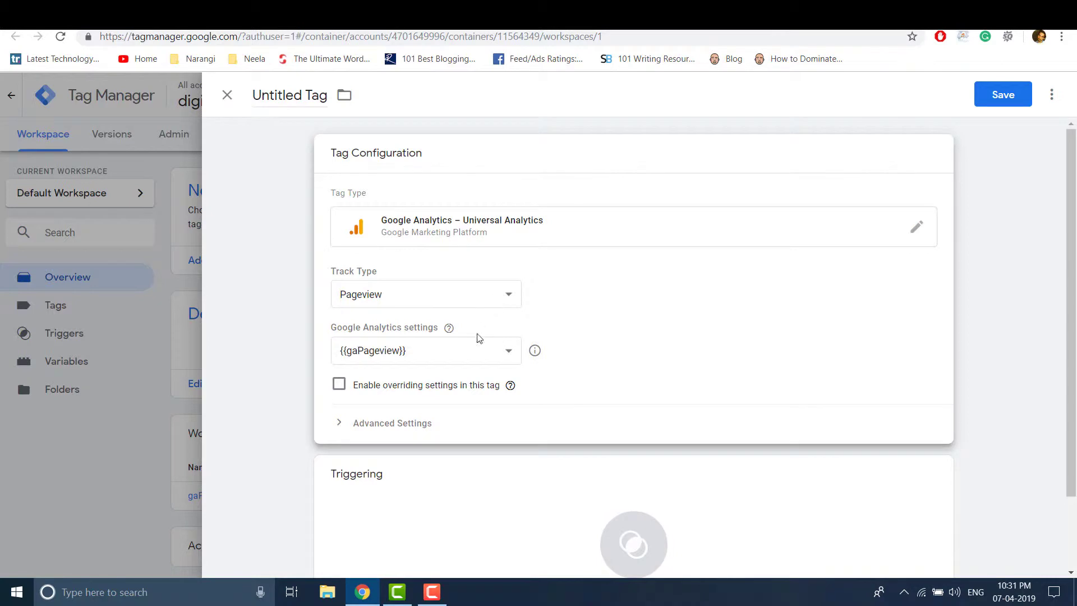
Step: Enable overriding settings in the untitled tag and expand its More Settings and Advanced Settings sections
scroll(449, 389, down, 2)
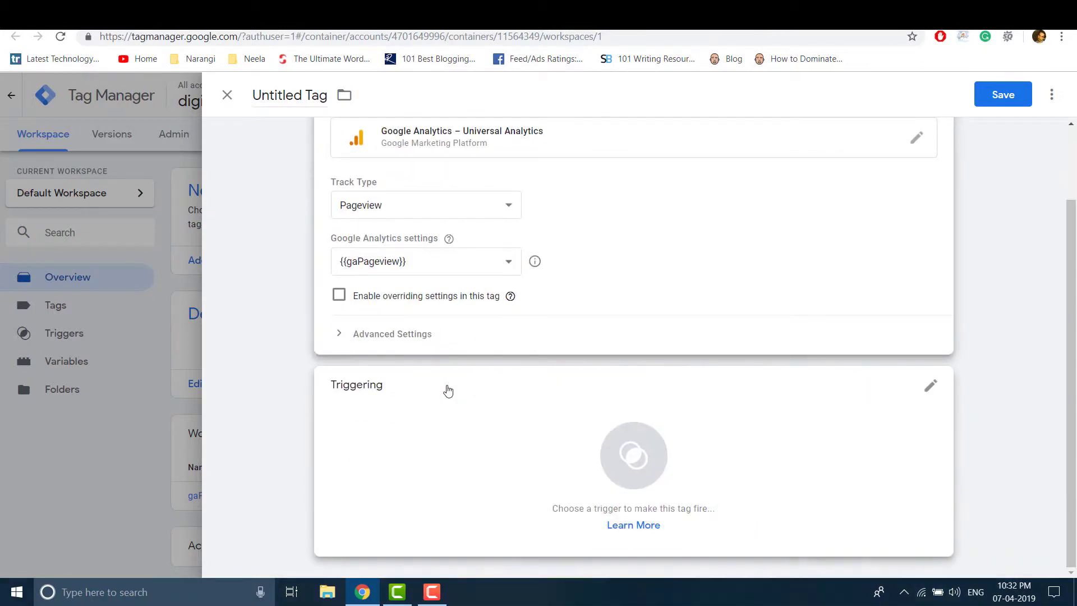
click(341, 297)
mouse_move(511, 299)
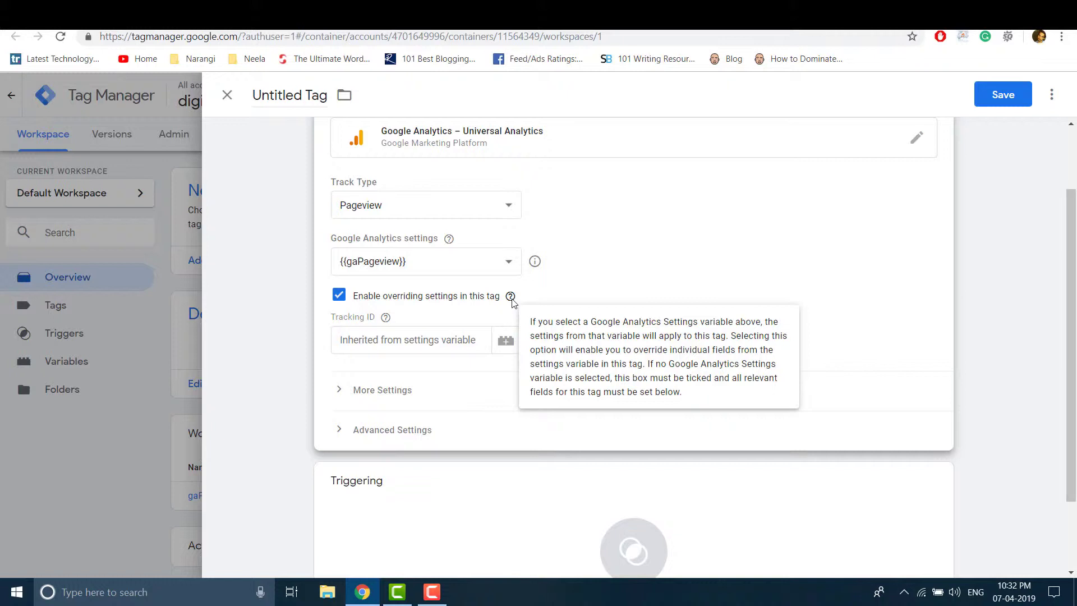
click(417, 408)
scroll(416, 409, down, 6)
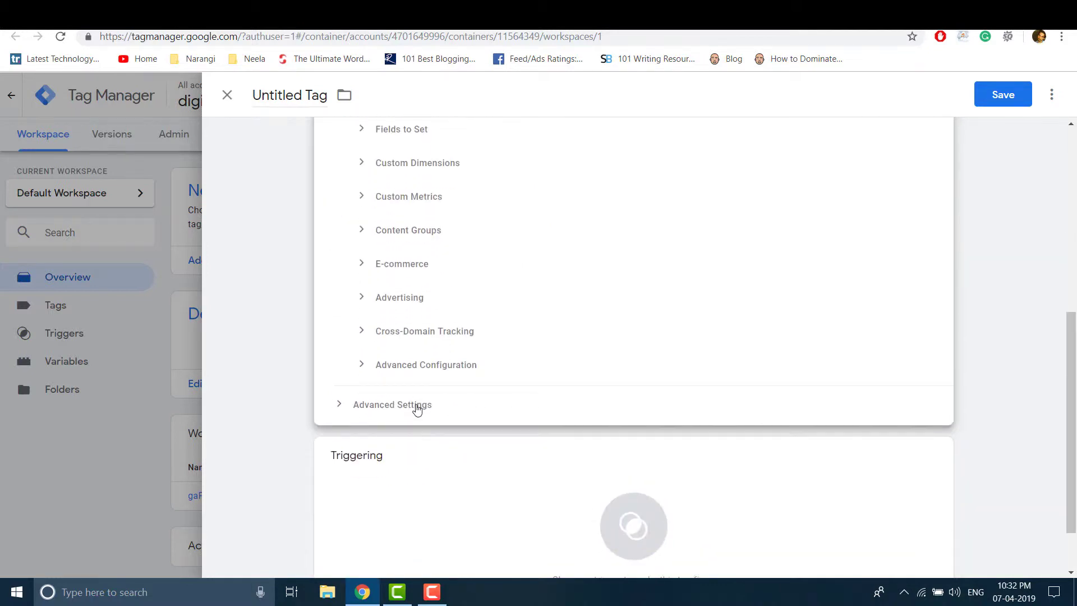
click(398, 384)
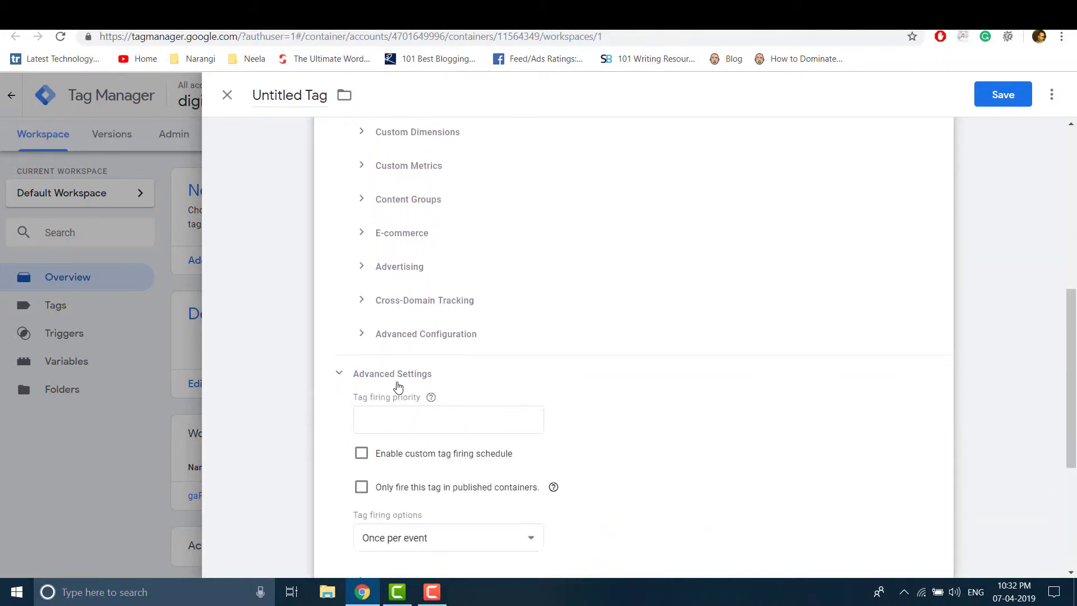
scroll(398, 386, down, 2)
scroll(398, 386, down, 1)
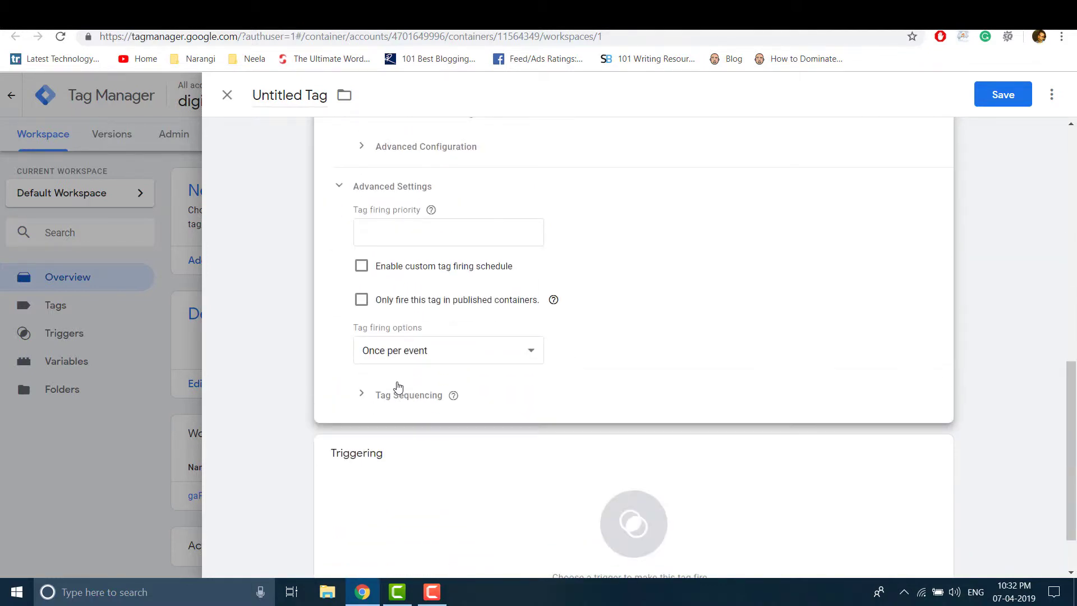
scroll(398, 386, down, 1)
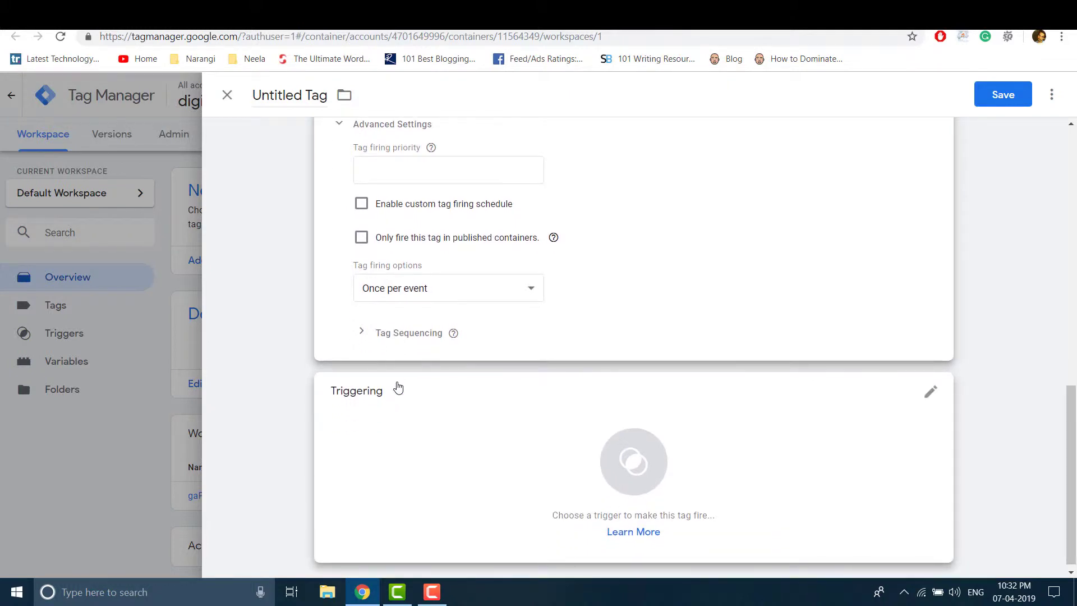
scroll(400, 386, down, 1)
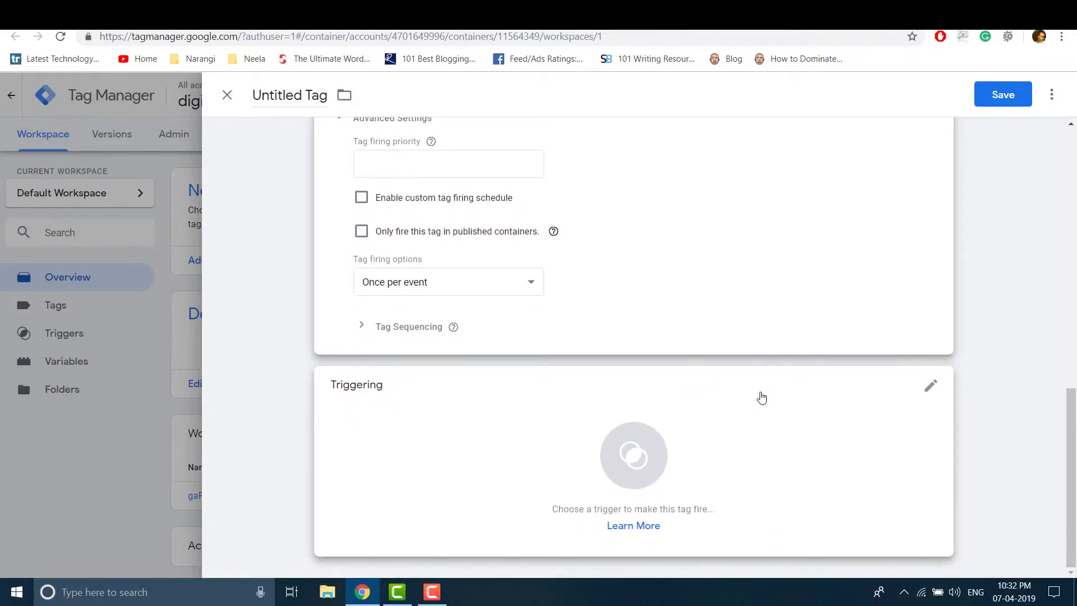
Step: Add All Pages as the tag's firing trigger and save the tag as Google Analytics – Universal Analytics
click(918, 388)
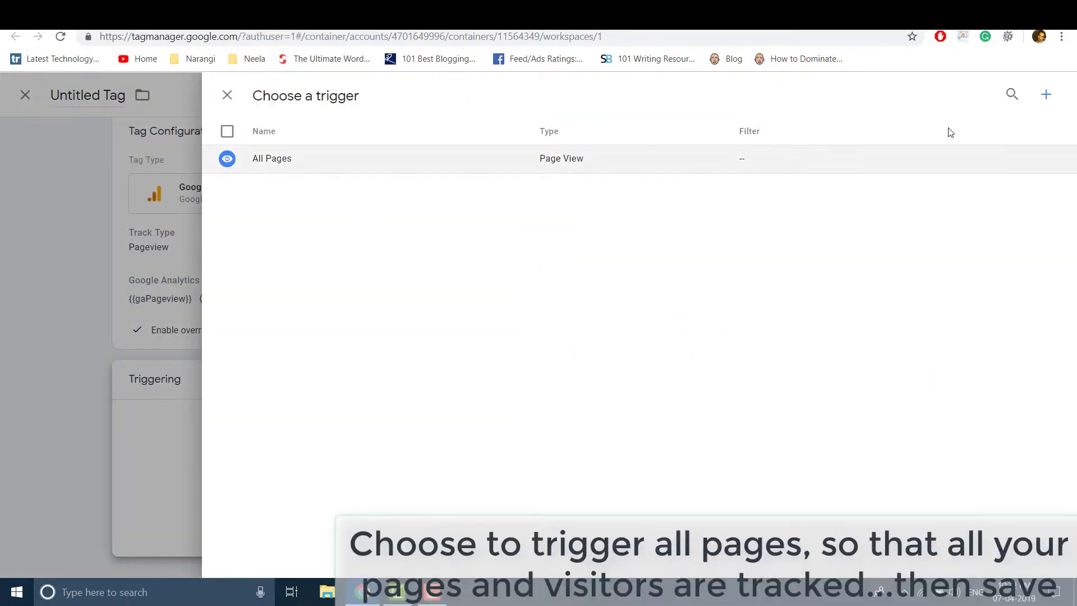
click(569, 171)
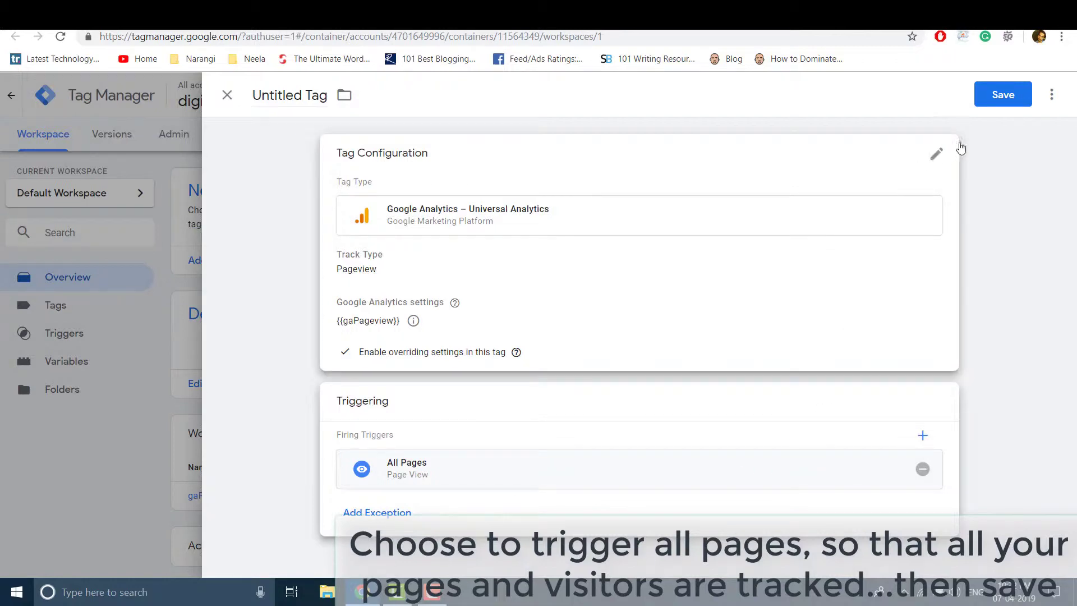
click(1002, 94)
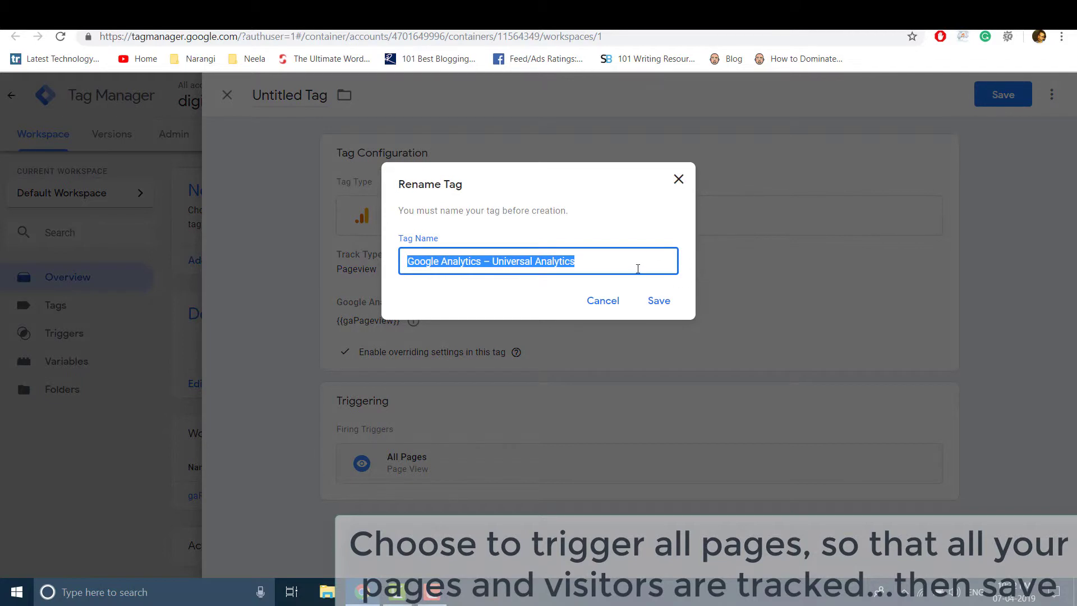
click(649, 296)
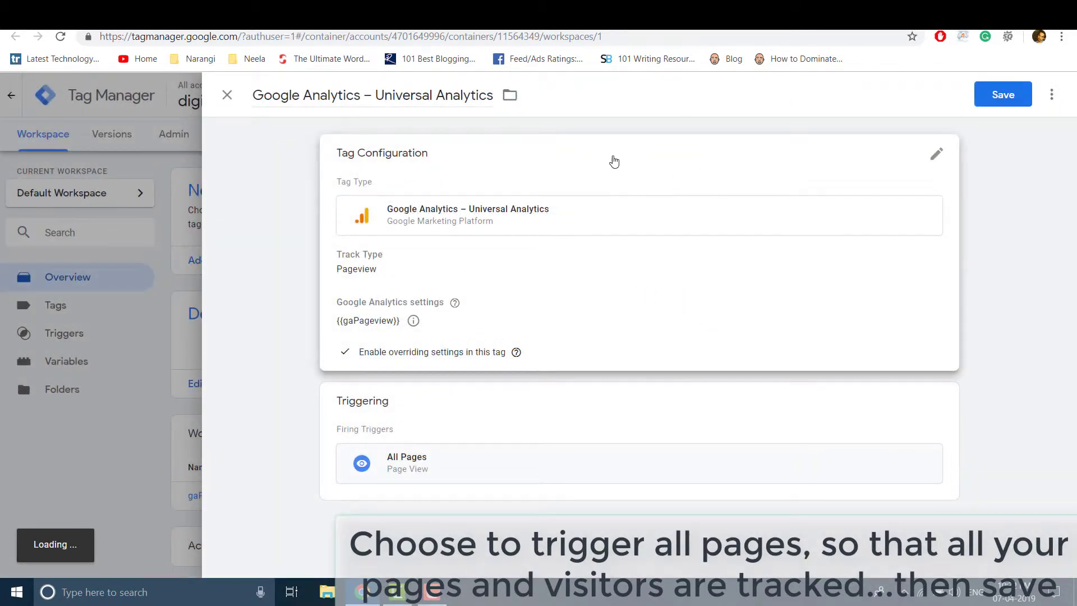
Step: Rename the new Universal Analytics tag to Google Analytics – Digital Bazaari, save it and return to the workspace overview
click(452, 97)
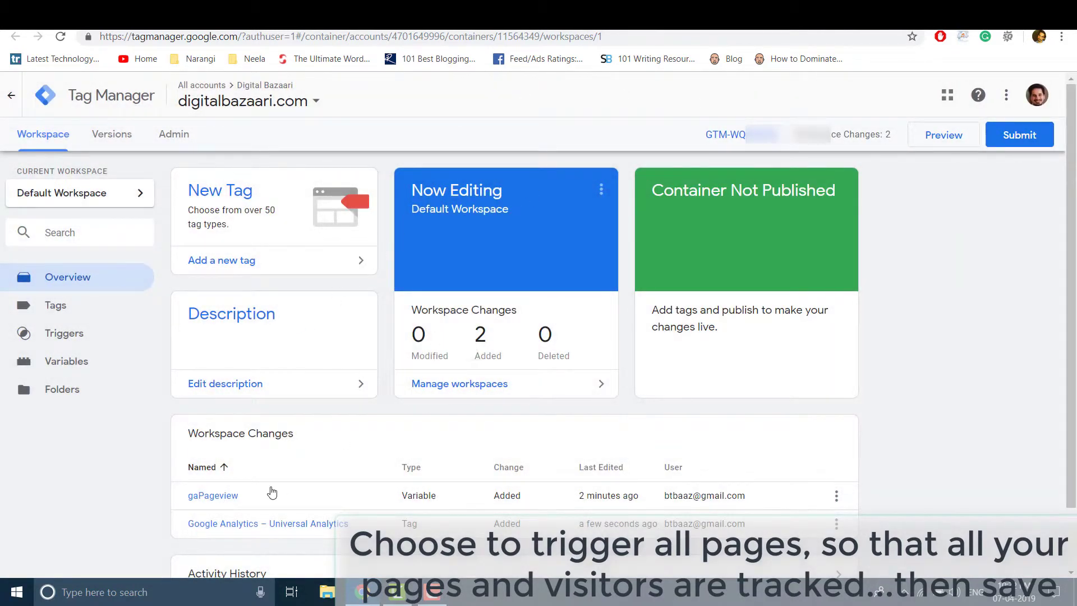
click(261, 523)
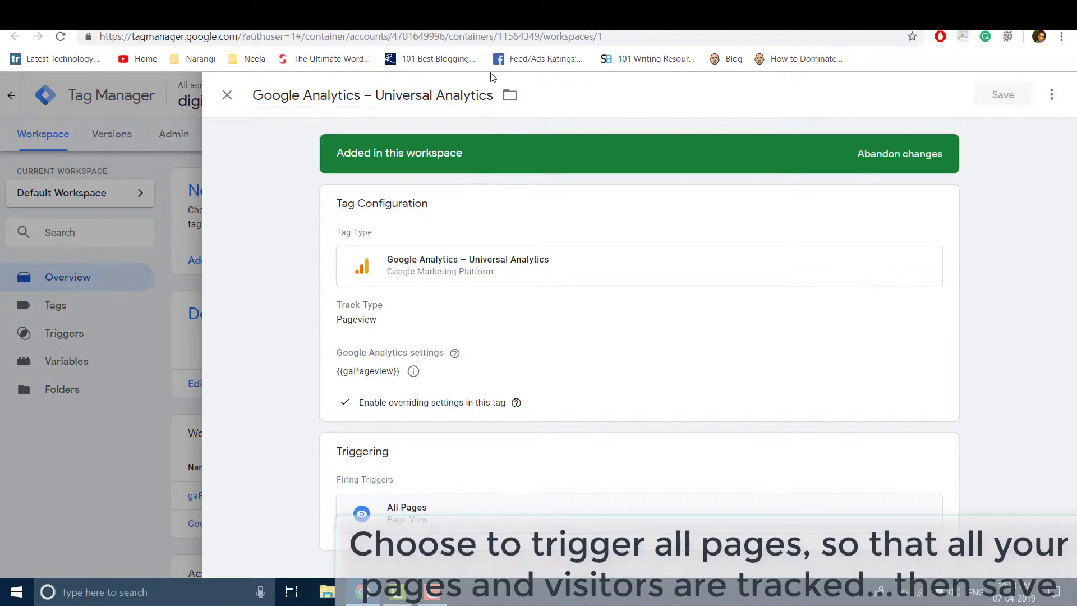
click(492, 100)
key(BackSpace)
key(BackSpace)
key(BackSpace)
key(BackSpace)
key(BackSpace)
key(BackSpace)
key(BackSpace)
key(BackSpace)
key(BackSpace)
key(BackSpace)
key(BackSpace)
key(BackSpace)
key(BackSpace)
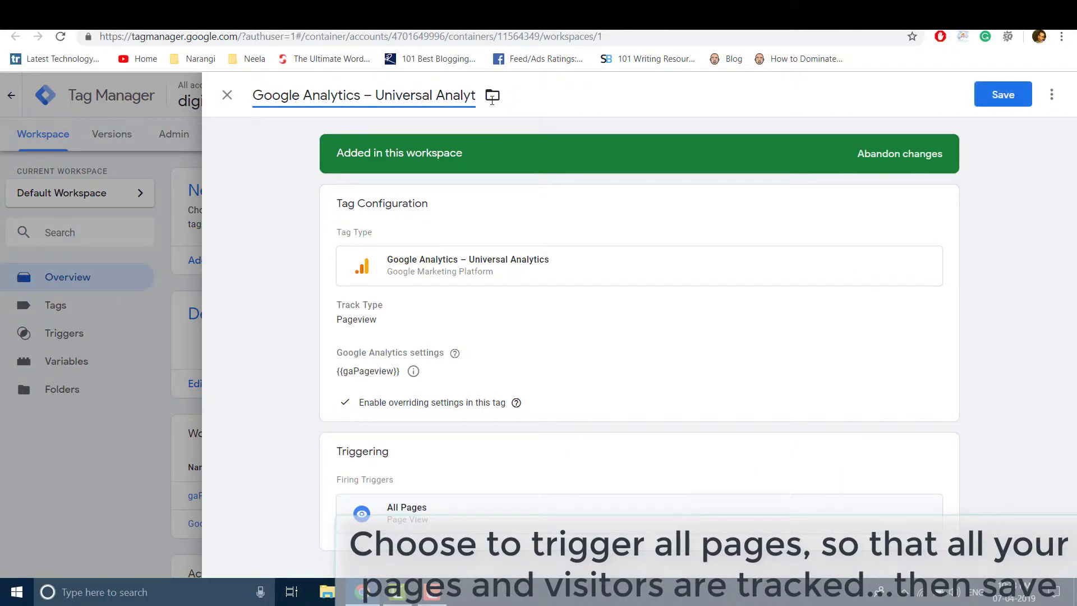
key(BackSpace)
key(BackSpace)
key(BackSpace)
key(BackSpace)
key(BackSpace)
key(BackSpace)
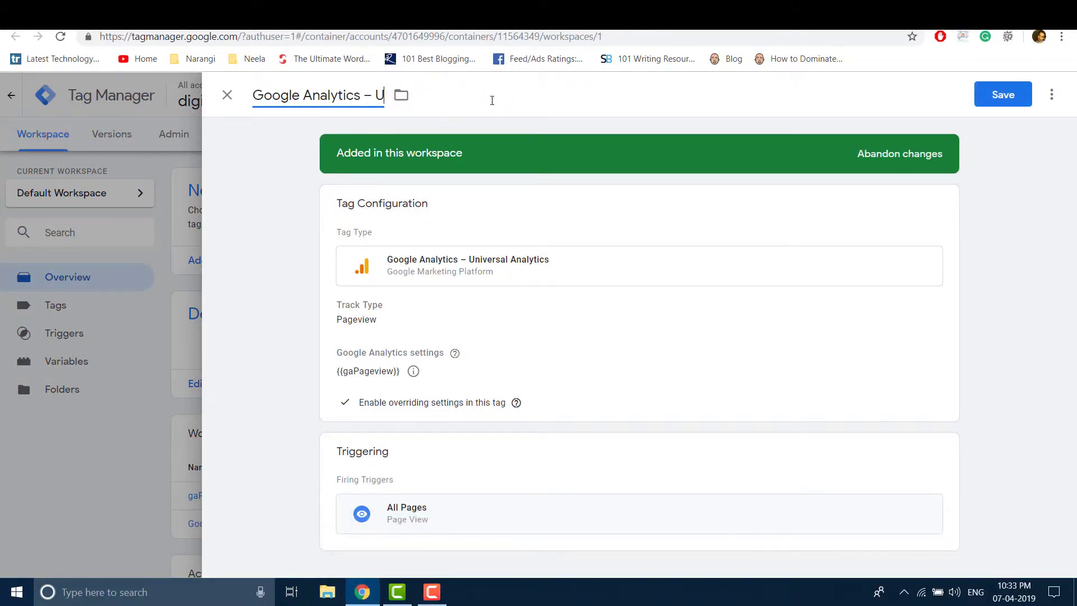
text(Digital Bazaari)
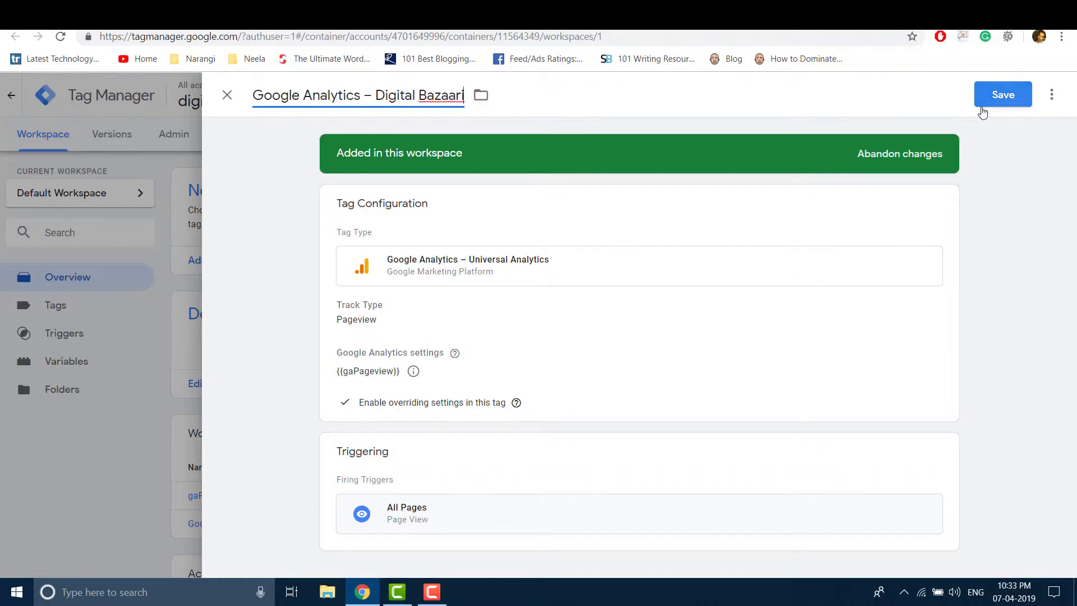
click(982, 104)
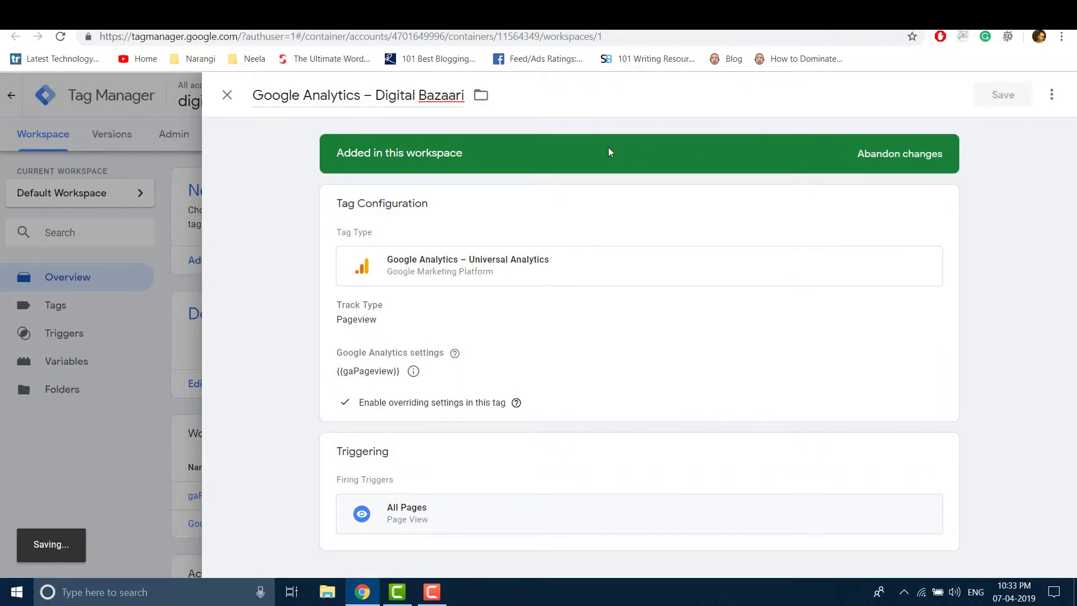
click(227, 96)
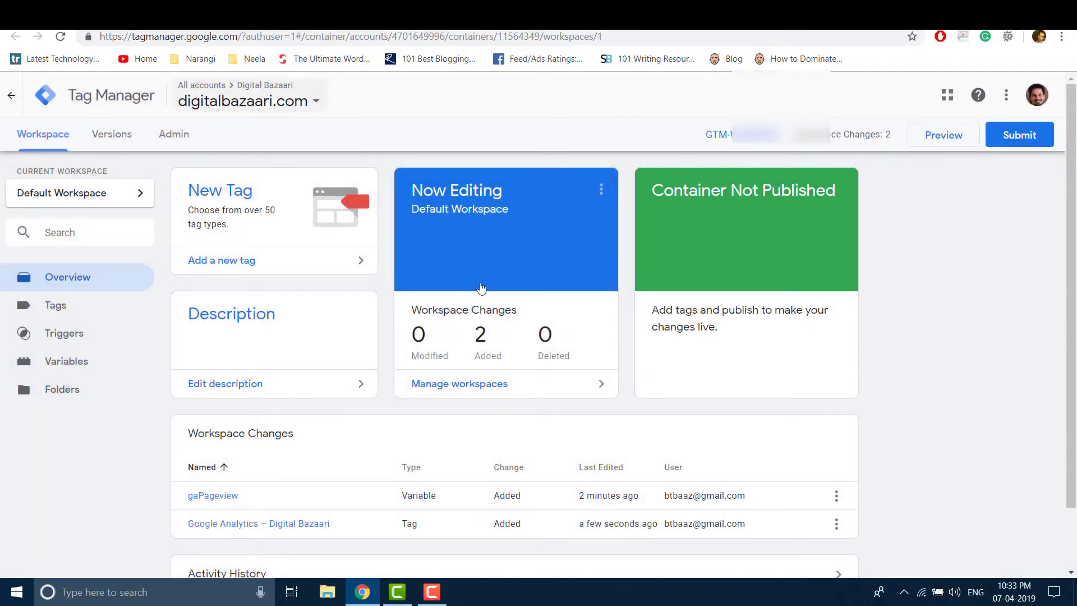
Step: Start preview mode for the Default Workspace and reload the digitalbazaari.com home page to test the tag
scroll(359, 386, down, 2)
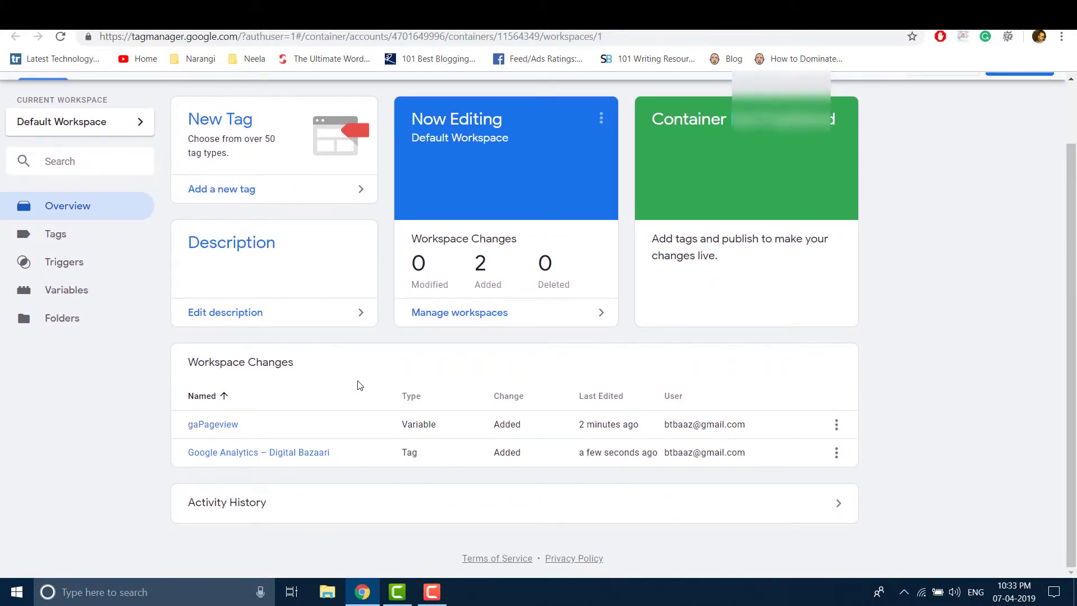
scroll(342, 341, up, 2)
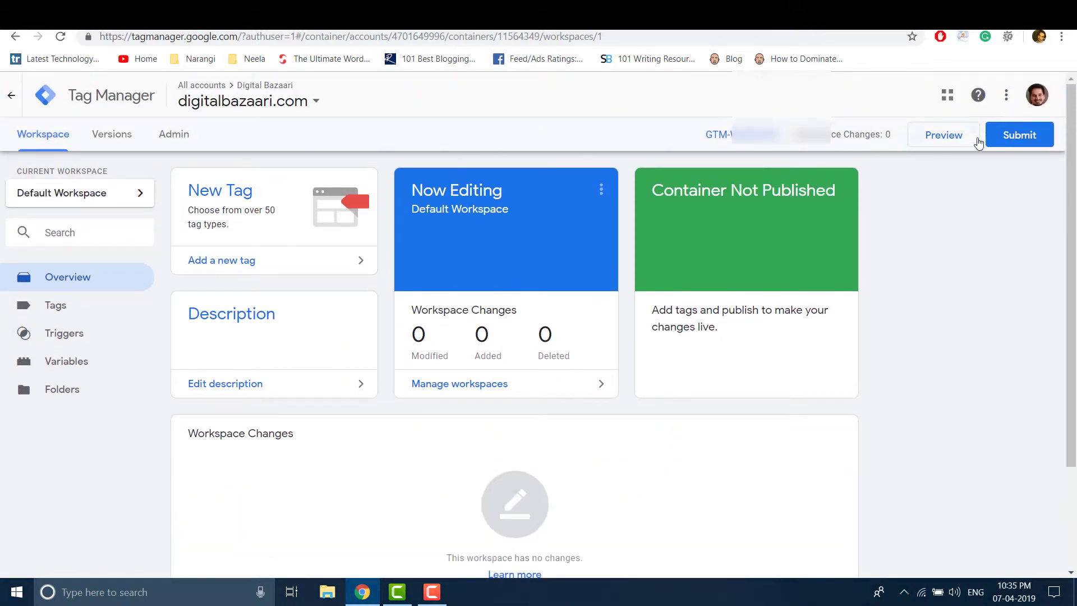
click(944, 135)
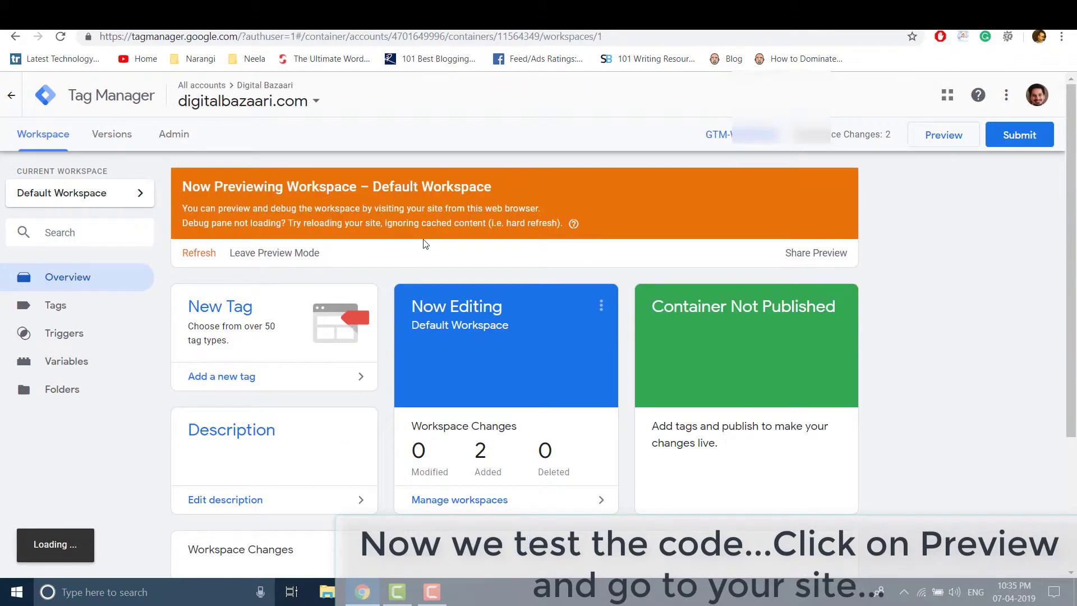
scroll(435, 126, down, 3)
scroll(435, 126, up, 2)
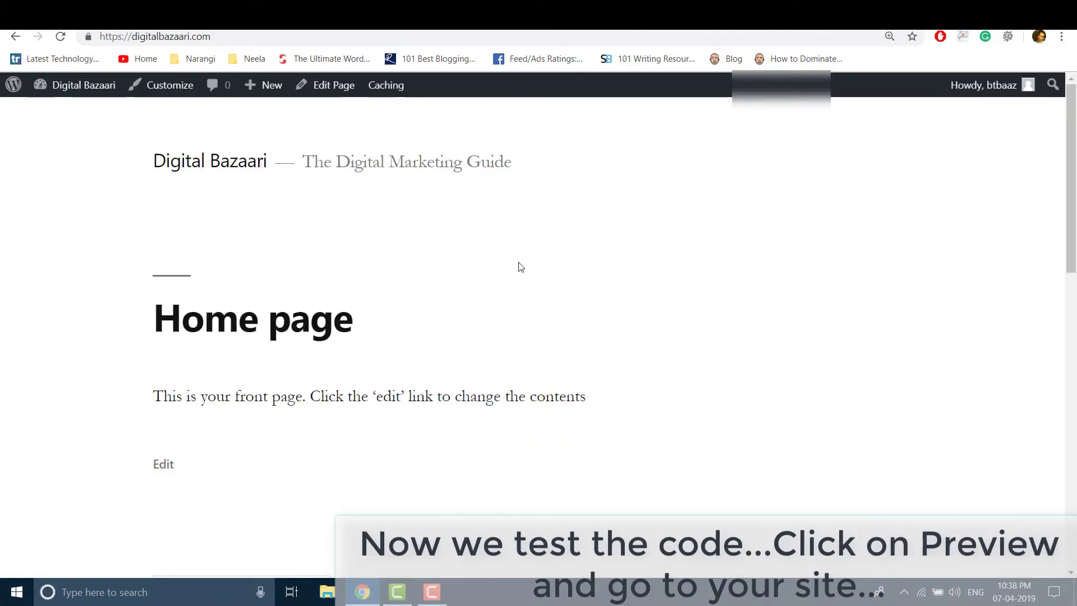
key(F5)
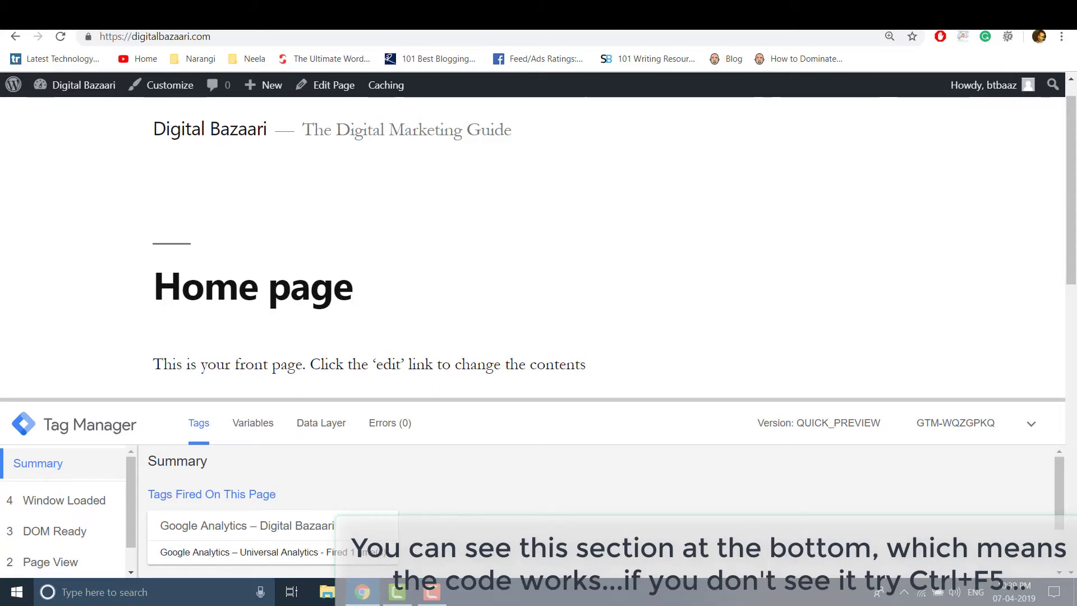
Step: Switch back to Tag Manager, begin submitting the workspace changes and name the version DB V1.0
key(ctrl+shift+Tab)
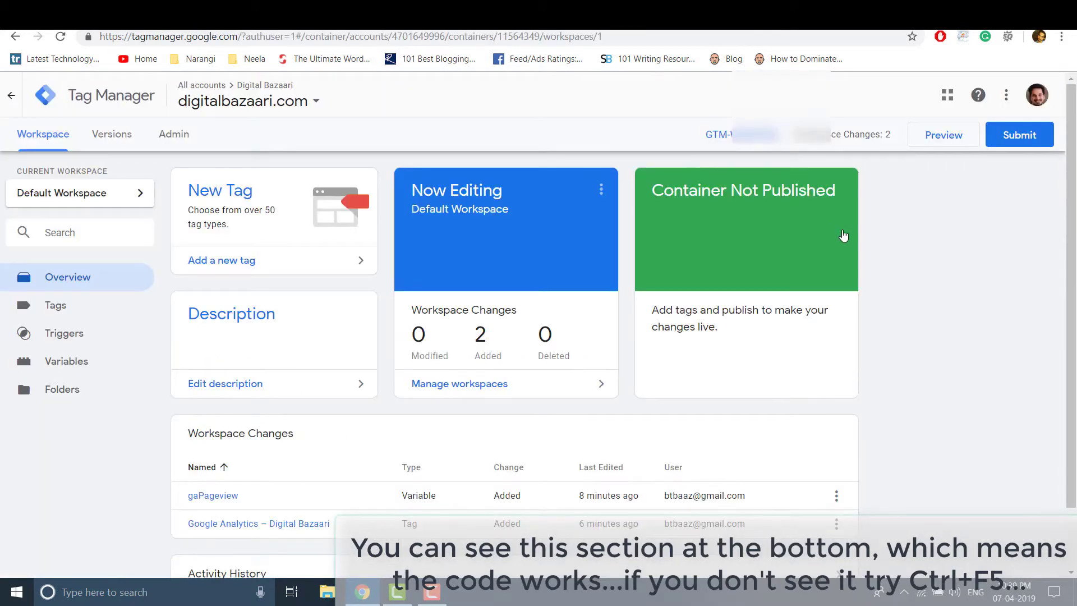
click(1018, 135)
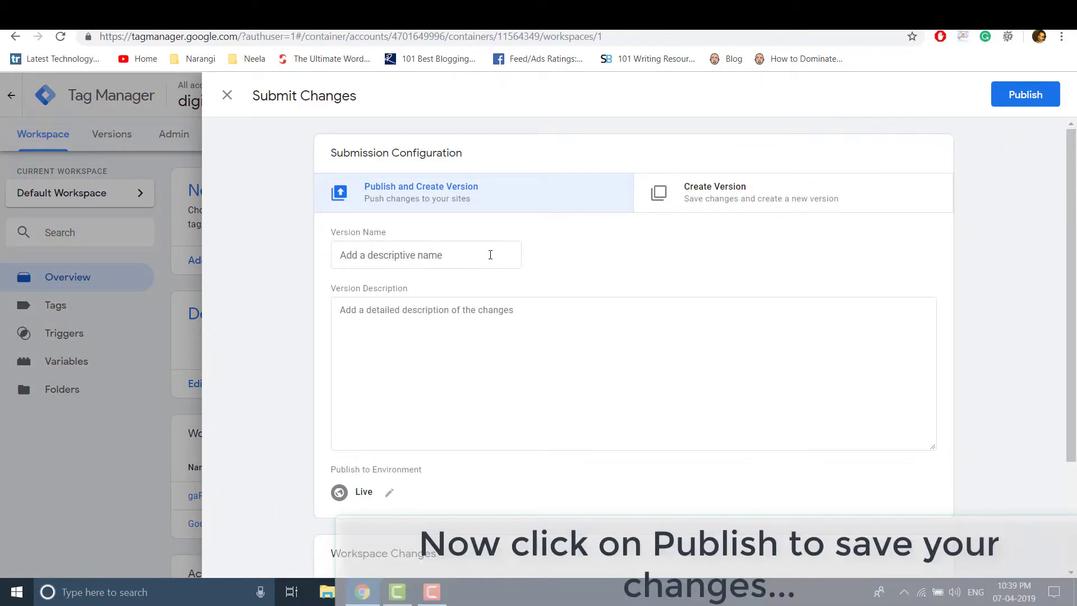
click(490, 255)
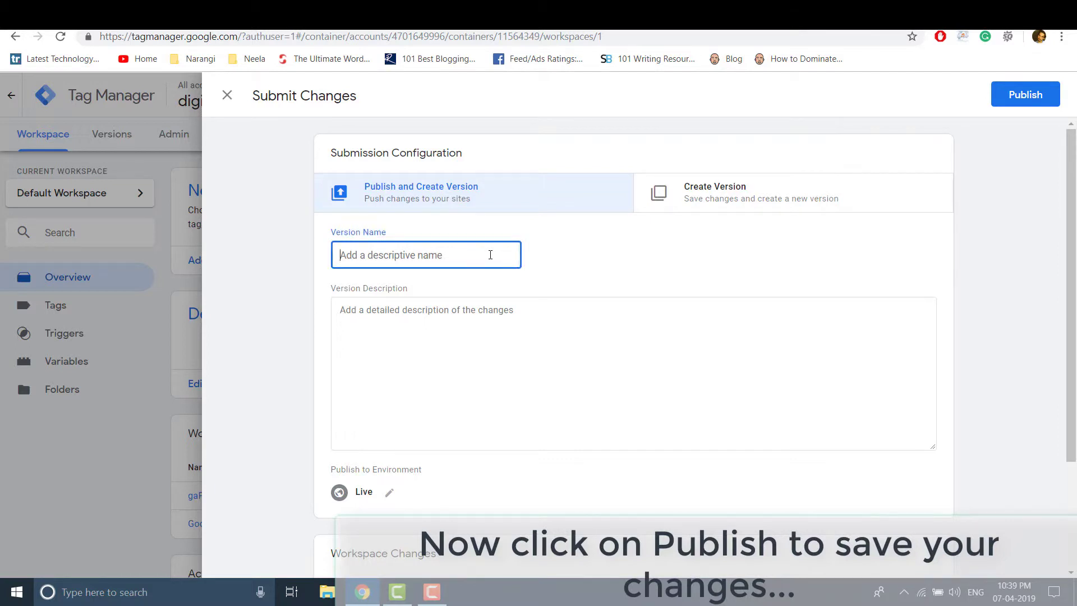
text(DB V)
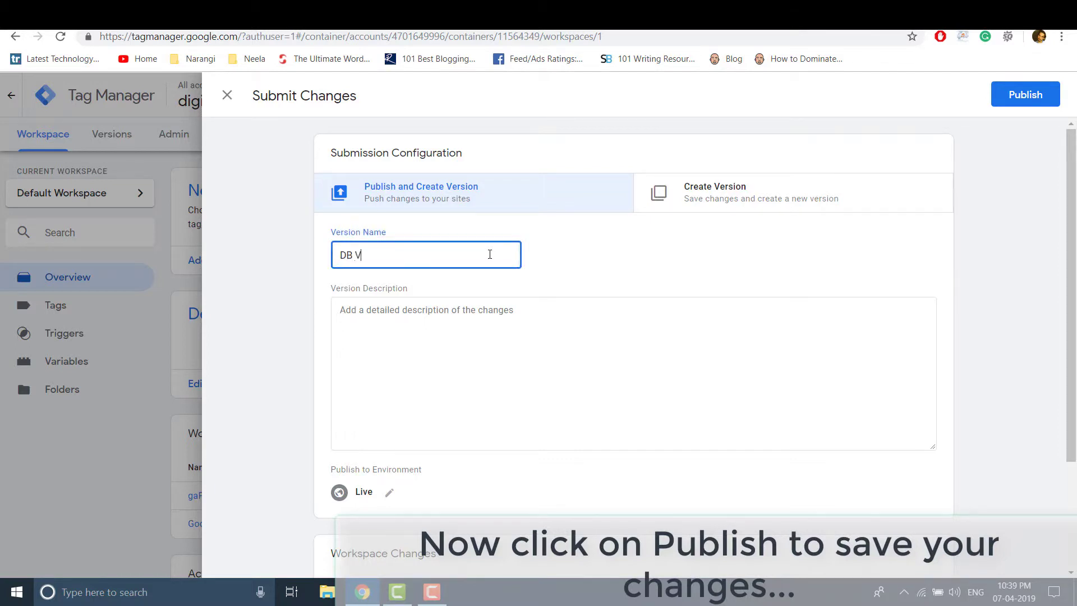
text(1.0)
Step: Describe the version as "Added Analytics tag...on camera..." and publish it to the Live environment
click(455, 328)
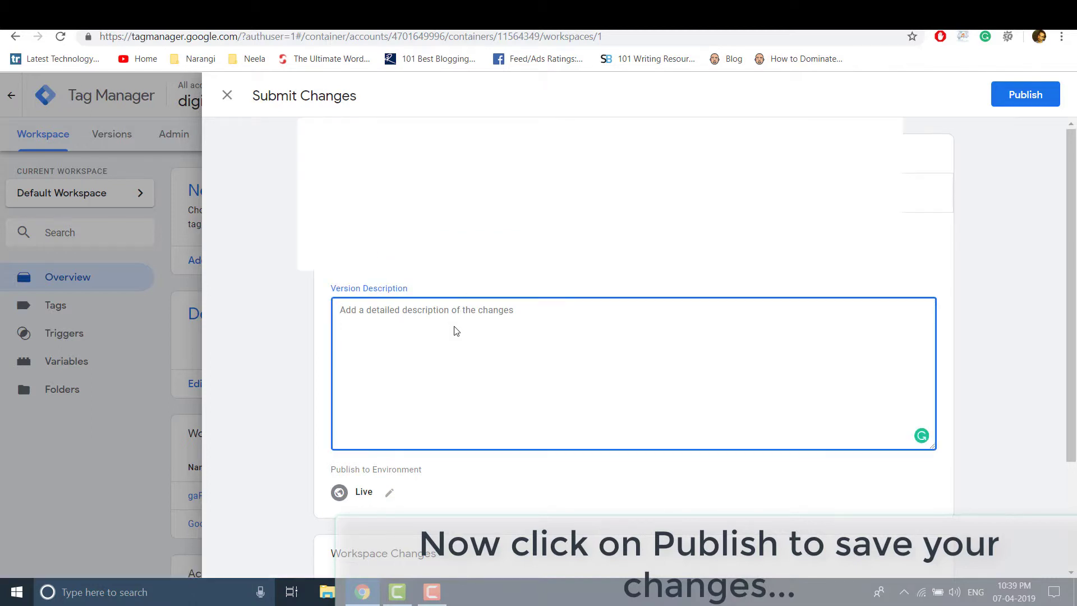
text(Added A)
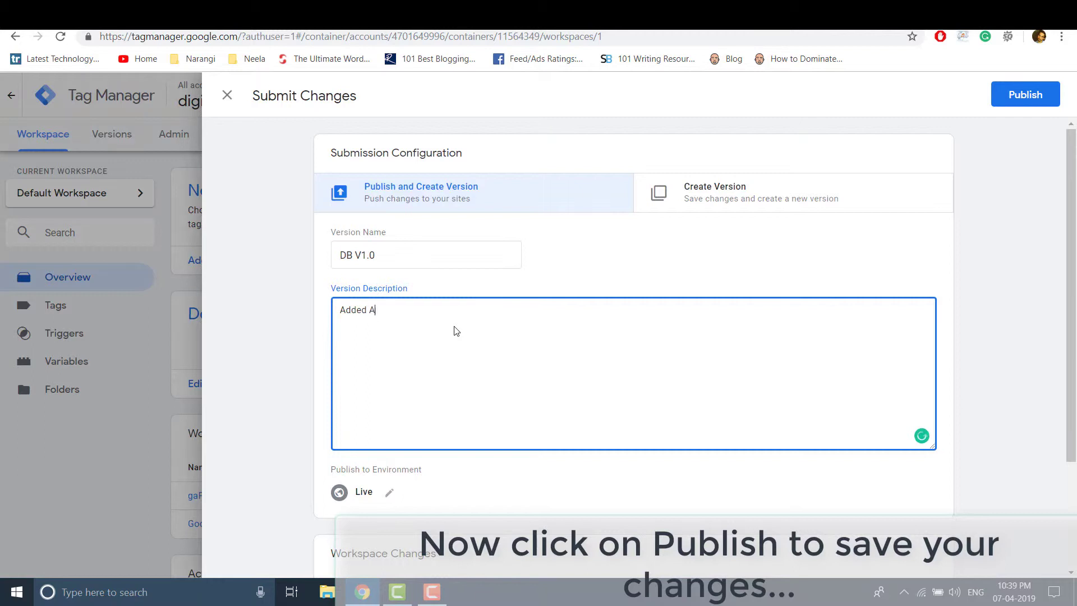
text(nalytics tag...on camera. ..)
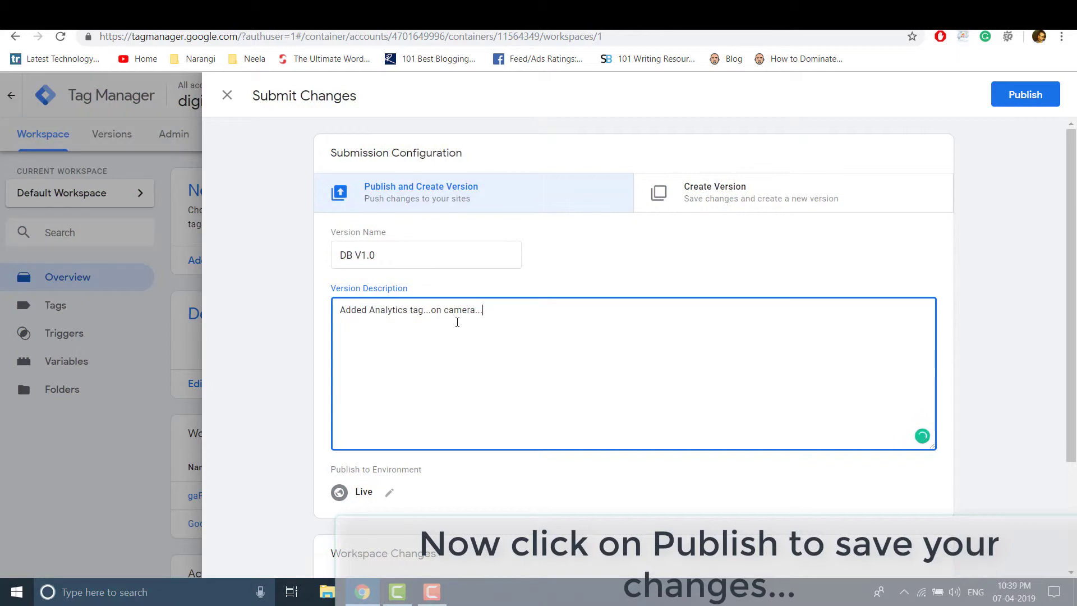
scroll(457, 322, down, 1)
scroll(457, 321, down, 2)
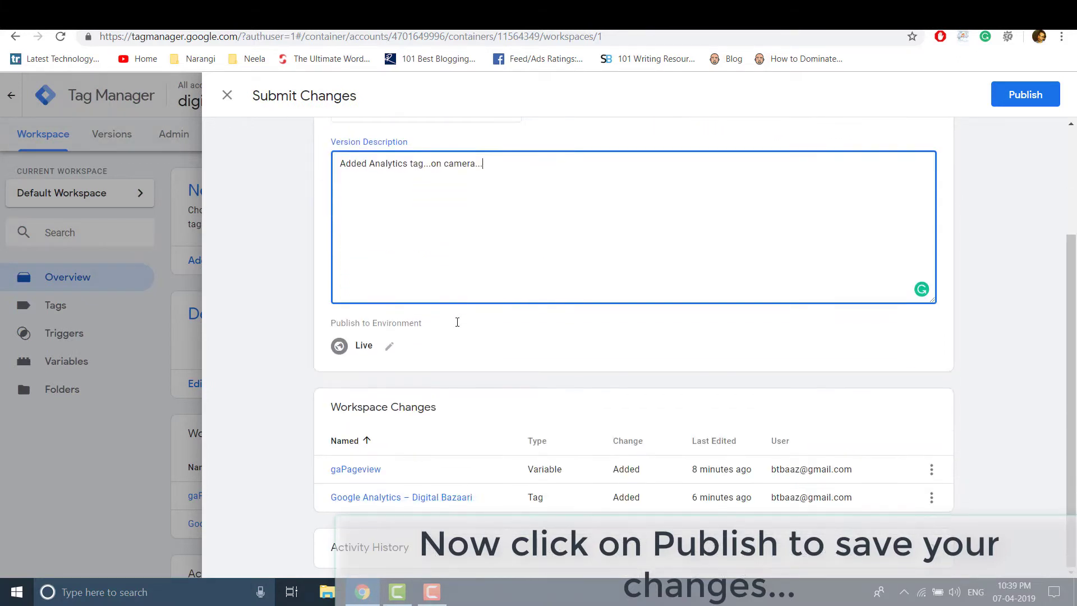
click(1032, 96)
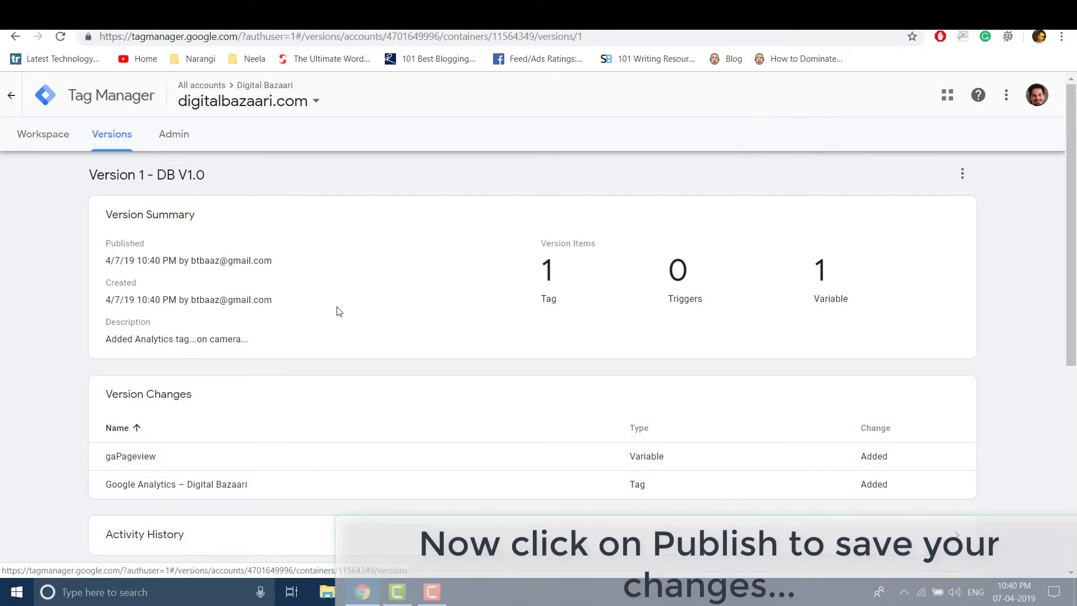
Step: Return to the digitalbazaari.com workspace overview and look over its workspace changes
click(48, 141)
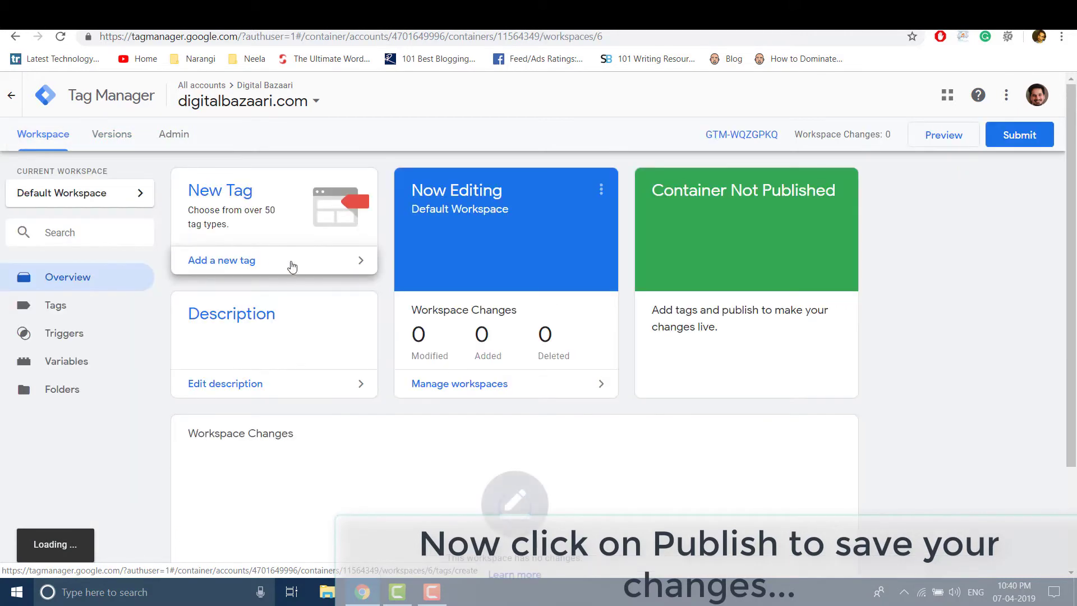
scroll(378, 317, down, 1)
scroll(378, 318, down, 2)
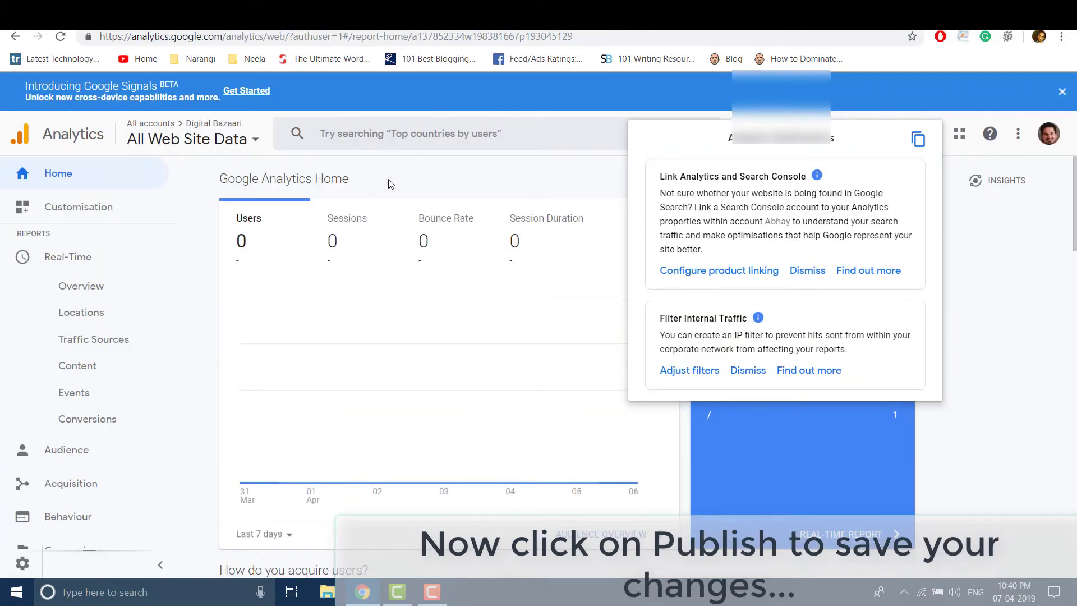
Step: Dismiss the notifications in Google Analytics and check the account, property and view selection for Digital Bazaari
click(408, 179)
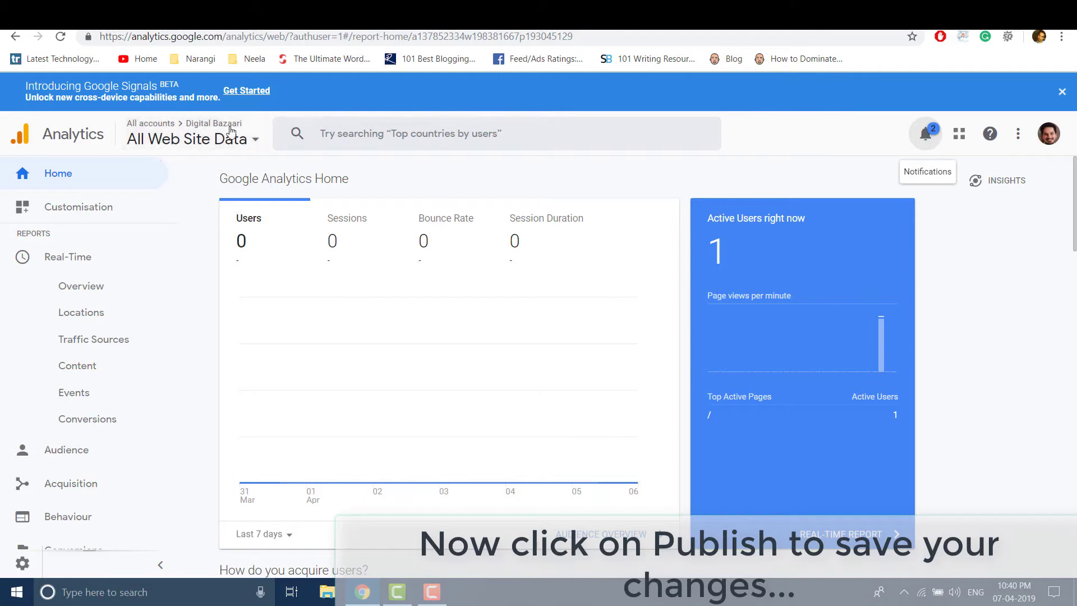
click(218, 135)
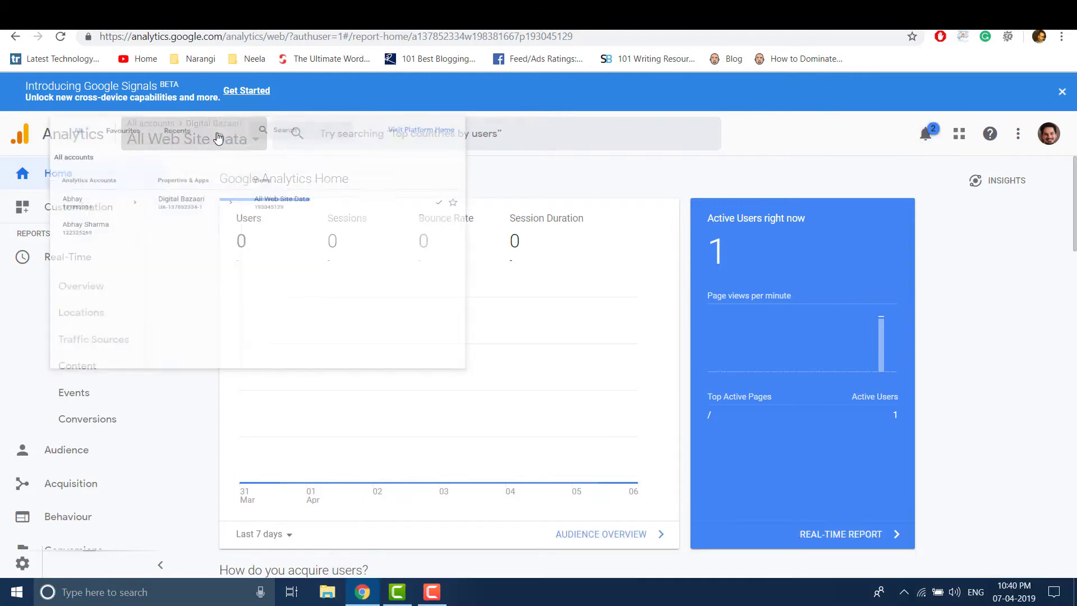
click(649, 179)
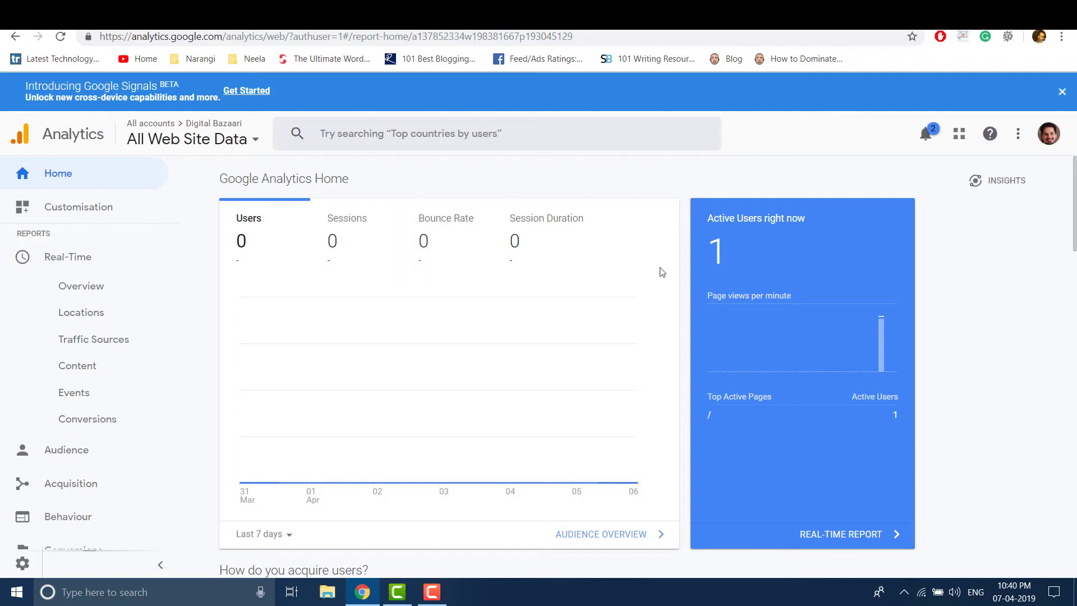
Step: Examine the Google Analytics home page for real-time active users, top active pages, user acquisition and retention
mouse_move(447, 303)
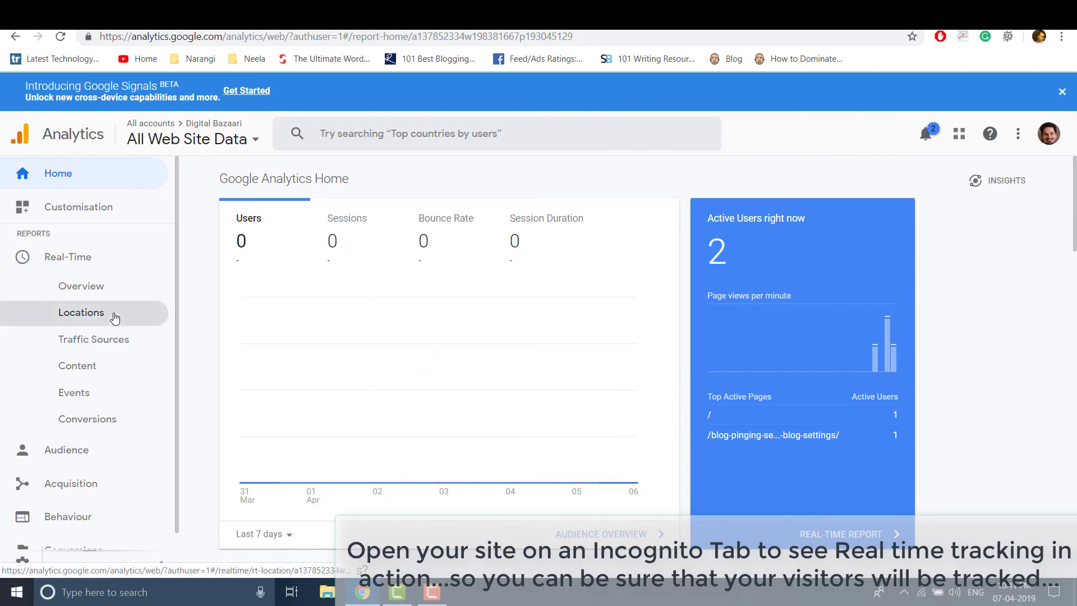
scroll(382, 336, down, 2)
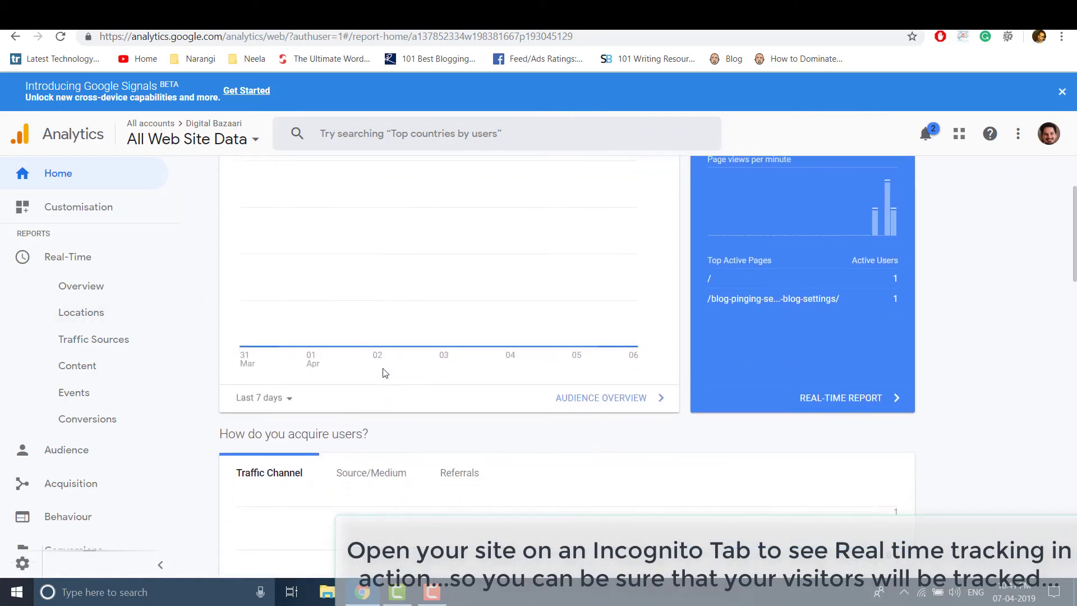
scroll(385, 373, down, 3)
scroll(385, 373, down, 3)
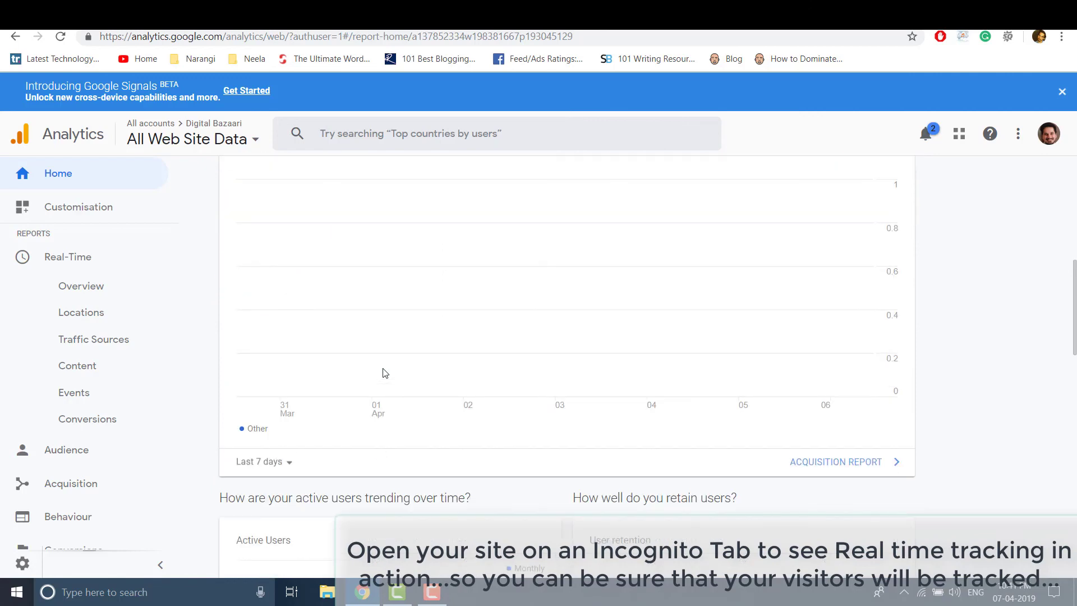
scroll(385, 373, down, 2)
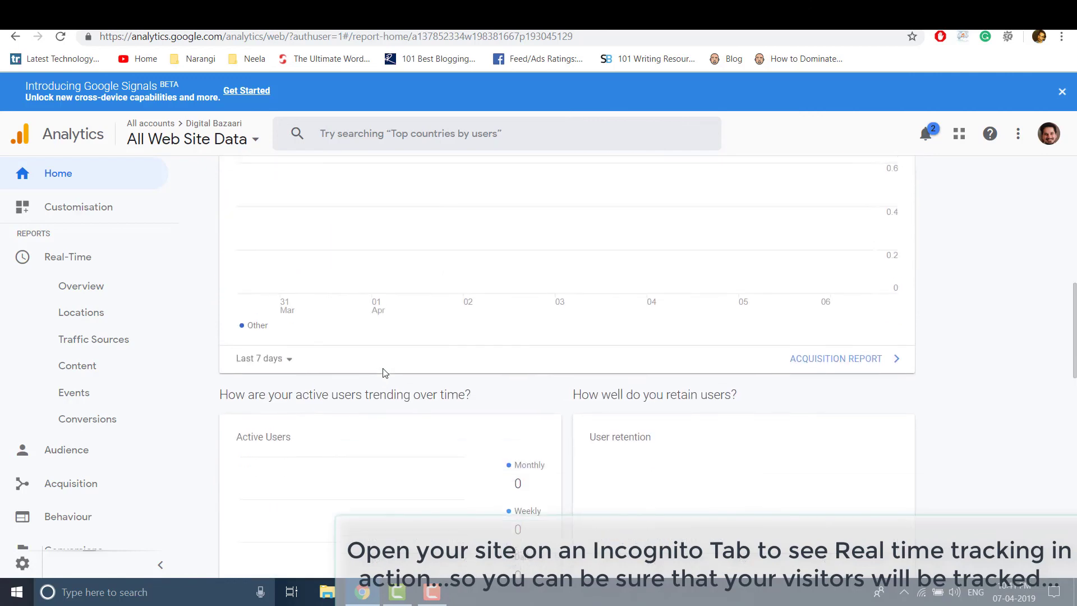
scroll(385, 373, up, 10)
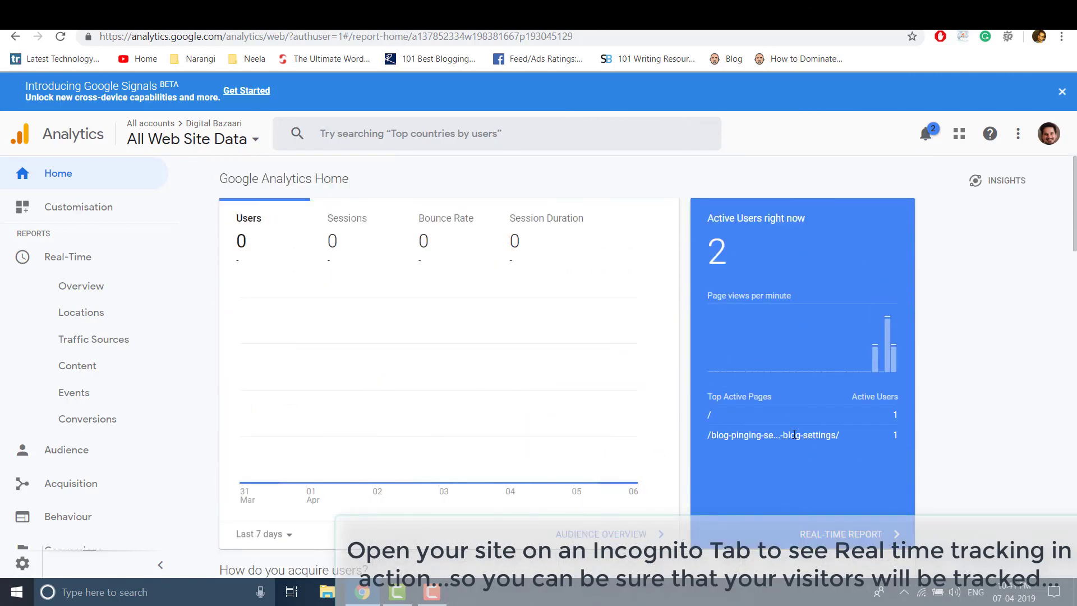